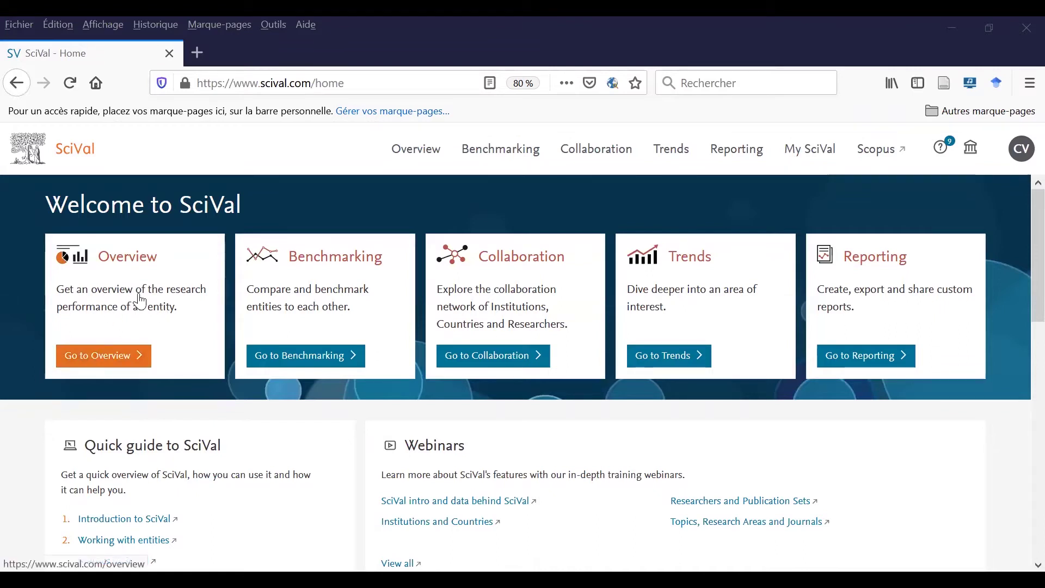
Show the Overview for the Chemical Health and Safety research area, found by searching 'chemi'.
{"action": "left_click", "coordinate": [141, 301]}
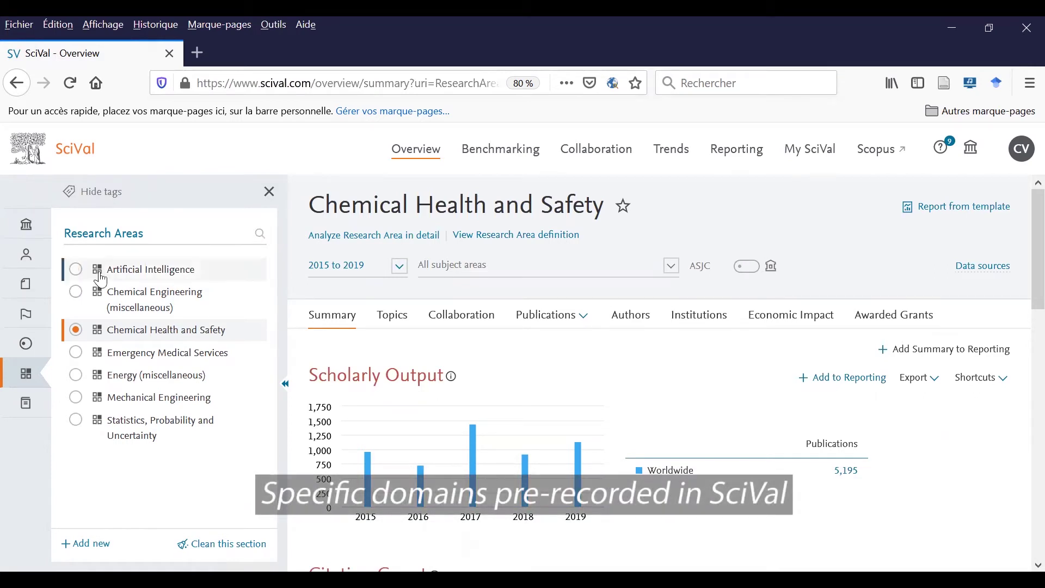
{"action": "left_click", "coordinate": [161, 240]}
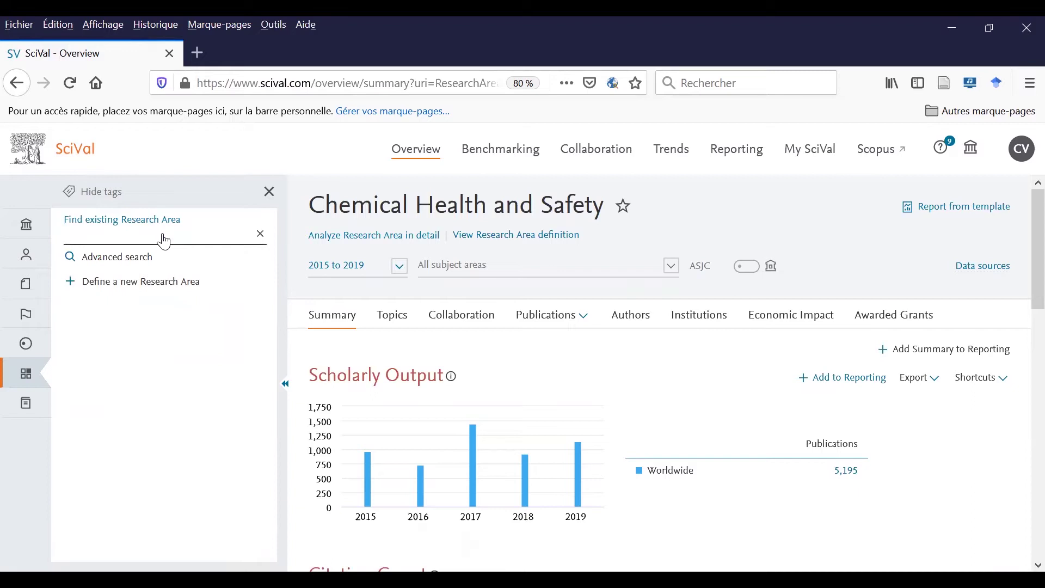
{"action": "type", "text": "chemi"}
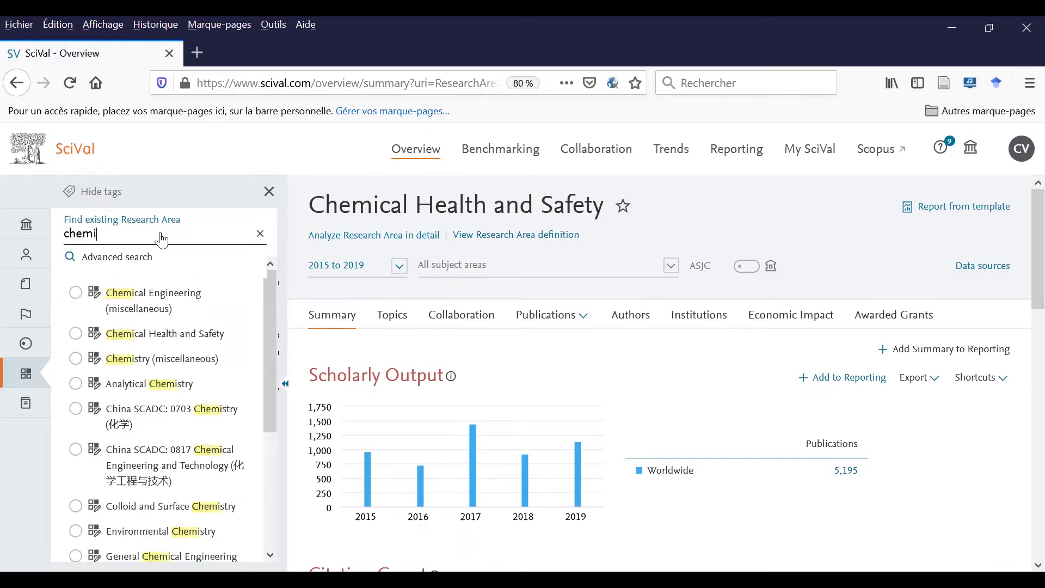
{"action": "left_click", "coordinate": [160, 333]}
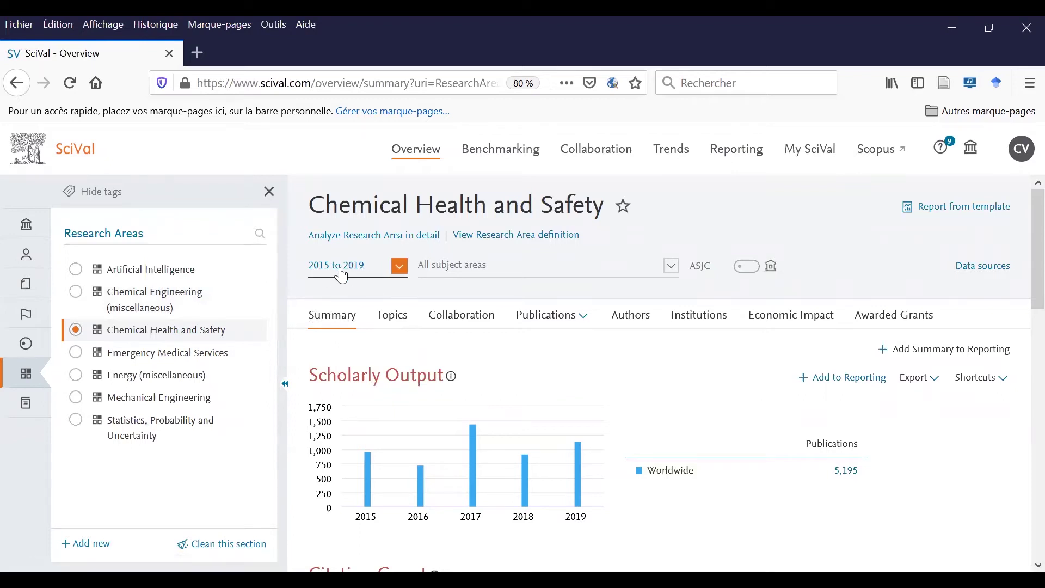
{"action": "scroll", "coordinate": [357, 347], "scroll_direction": "down", "scroll_amount": 1}
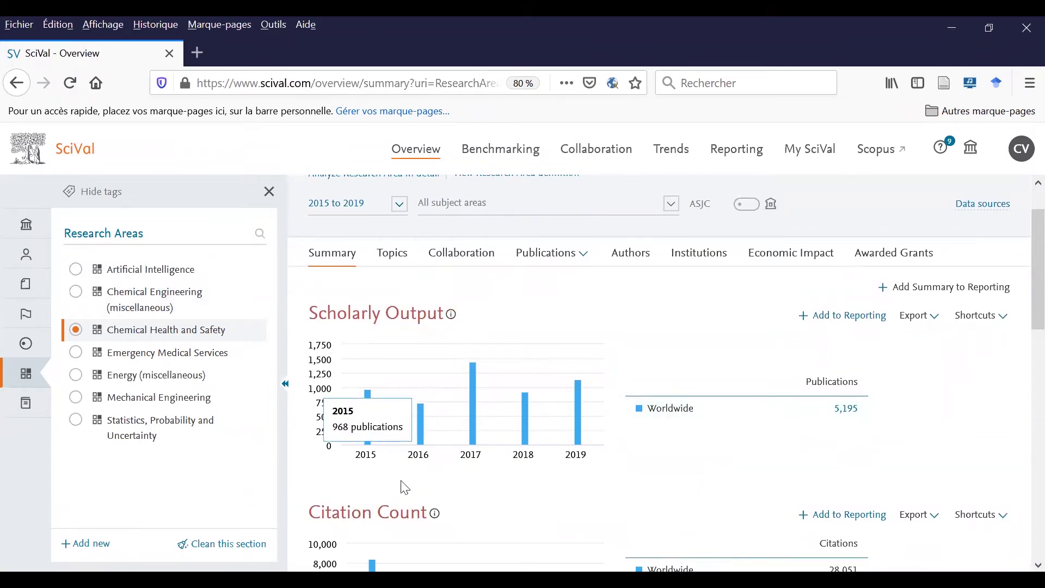
{"action": "scroll", "coordinate": [404, 485], "scroll_direction": "down", "scroll_amount": 2}
{"action": "scroll", "coordinate": [403, 485], "scroll_direction": "down", "scroll_amount": 1}
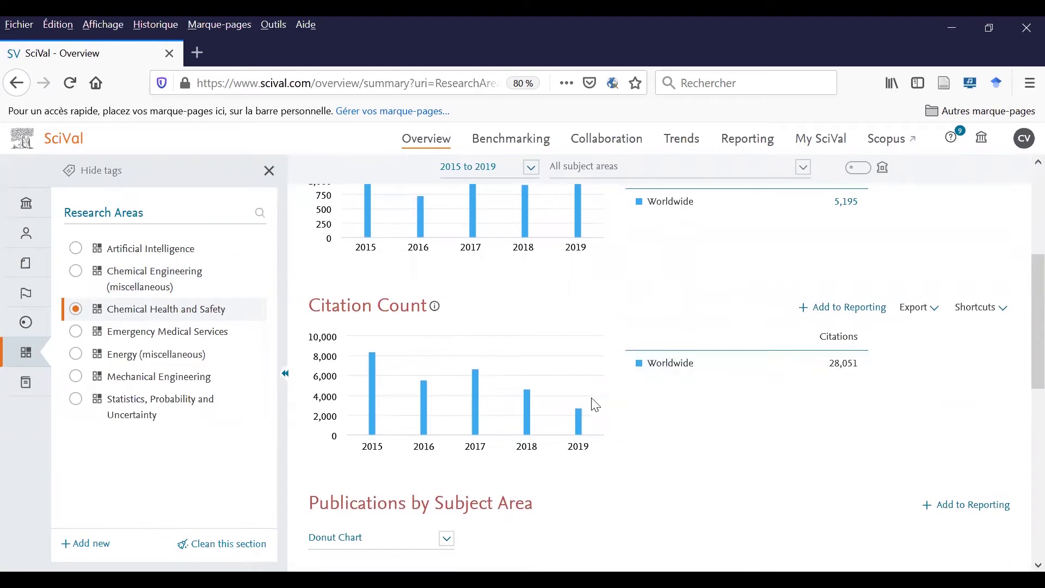
{"action": "scroll", "coordinate": [592, 402], "scroll_direction": "down", "scroll_amount": 3}
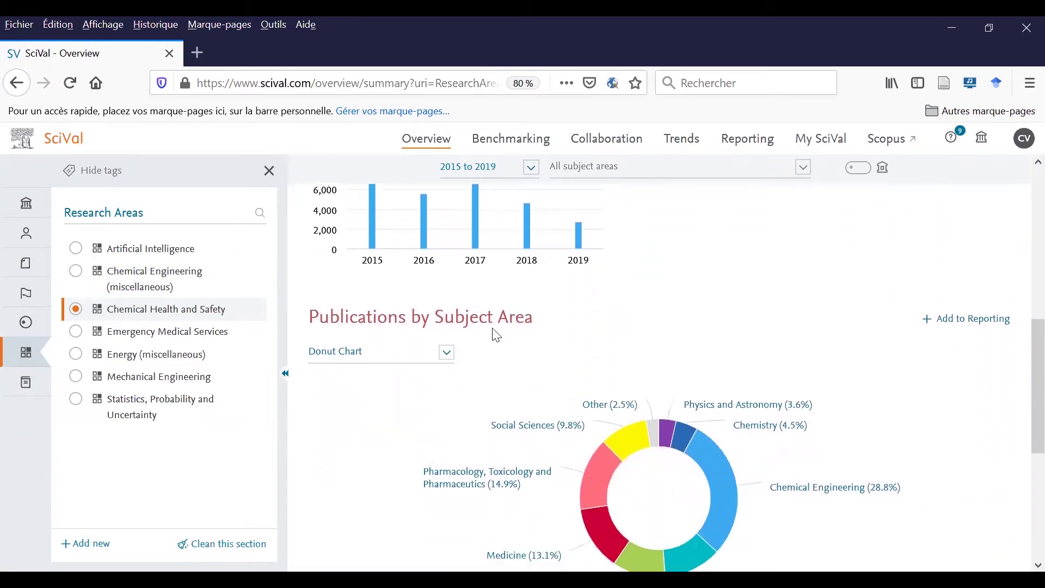
{"action": "scroll", "coordinate": [538, 379], "scroll_direction": "down", "scroll_amount": 1}
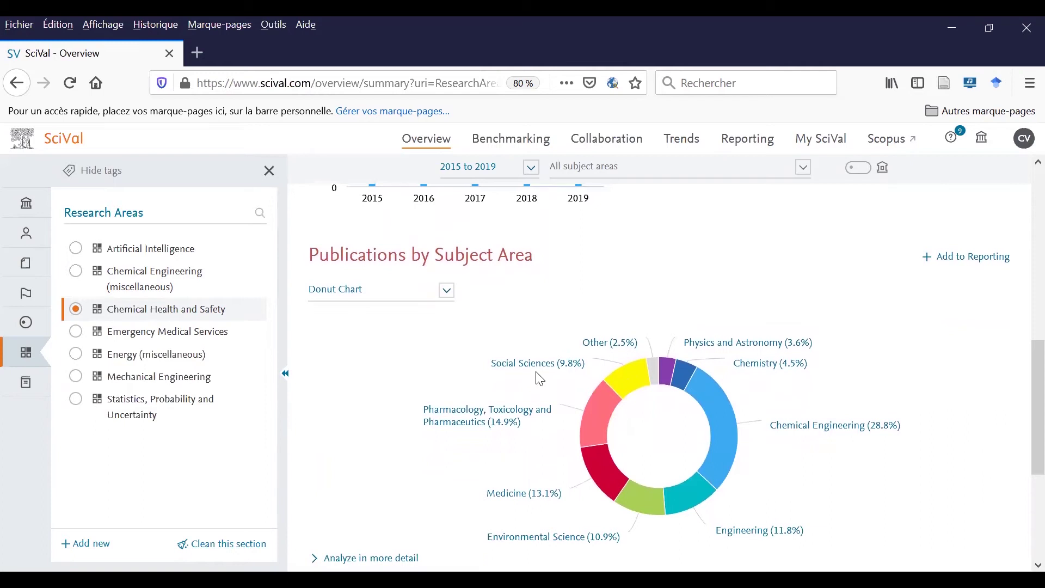
{"action": "scroll", "coordinate": [540, 379], "scroll_direction": "down", "scroll_amount": 1}
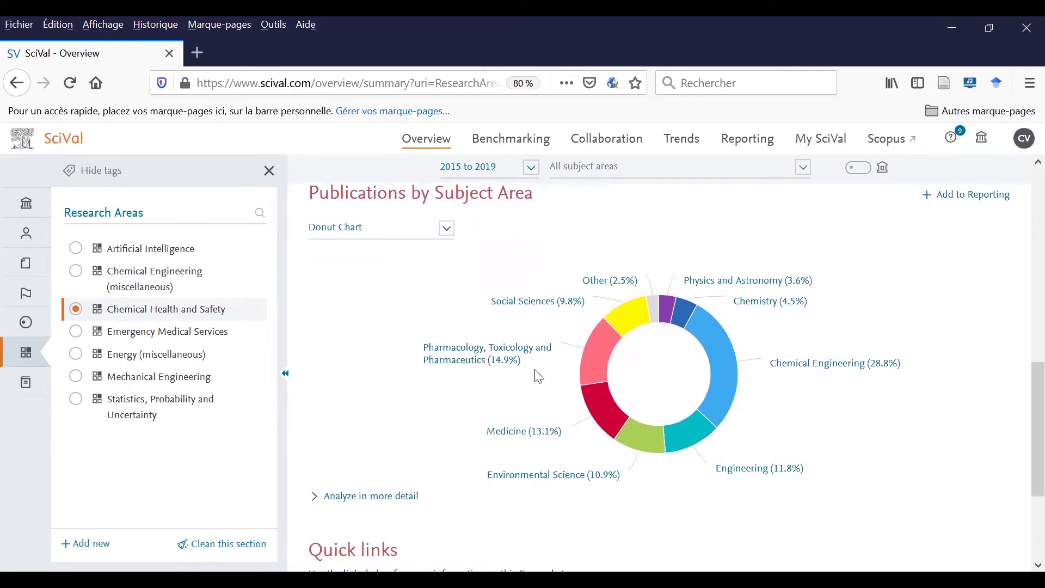
{"action": "mouse_move", "coordinate": [679, 317]}
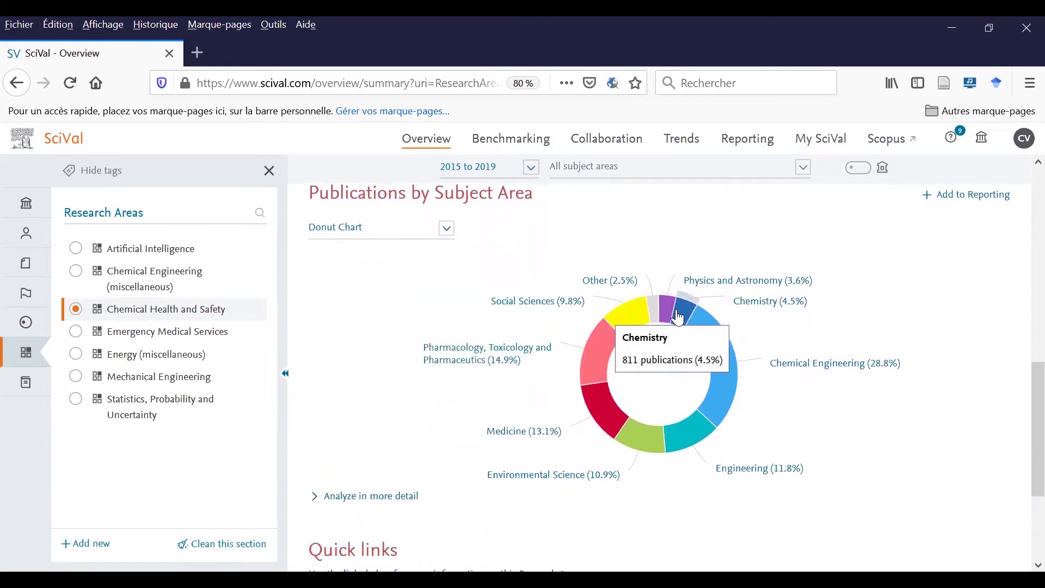
{"action": "mouse_move", "coordinate": [711, 333]}
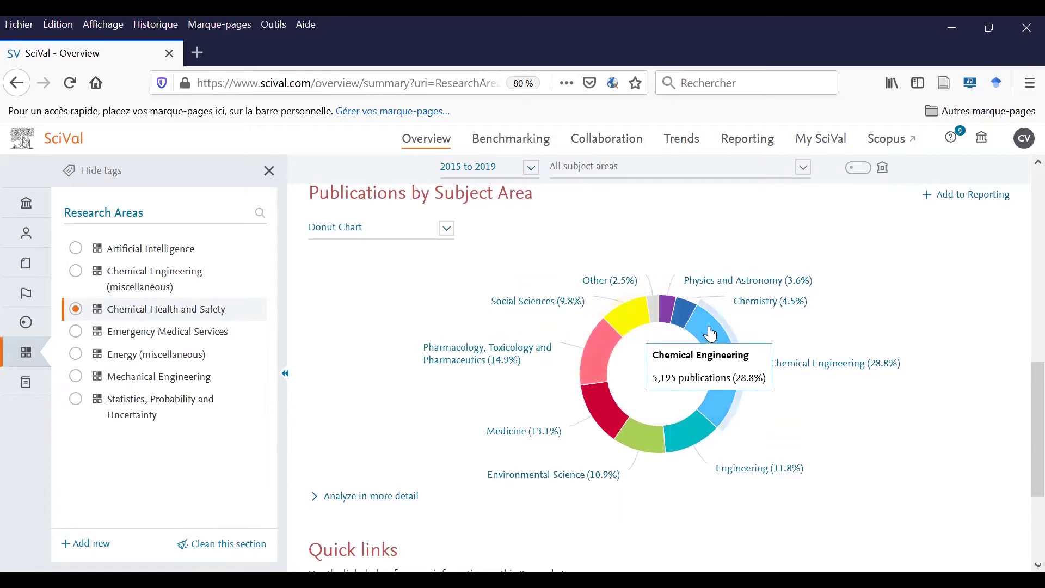
{"action": "mouse_move", "coordinate": [654, 450]}
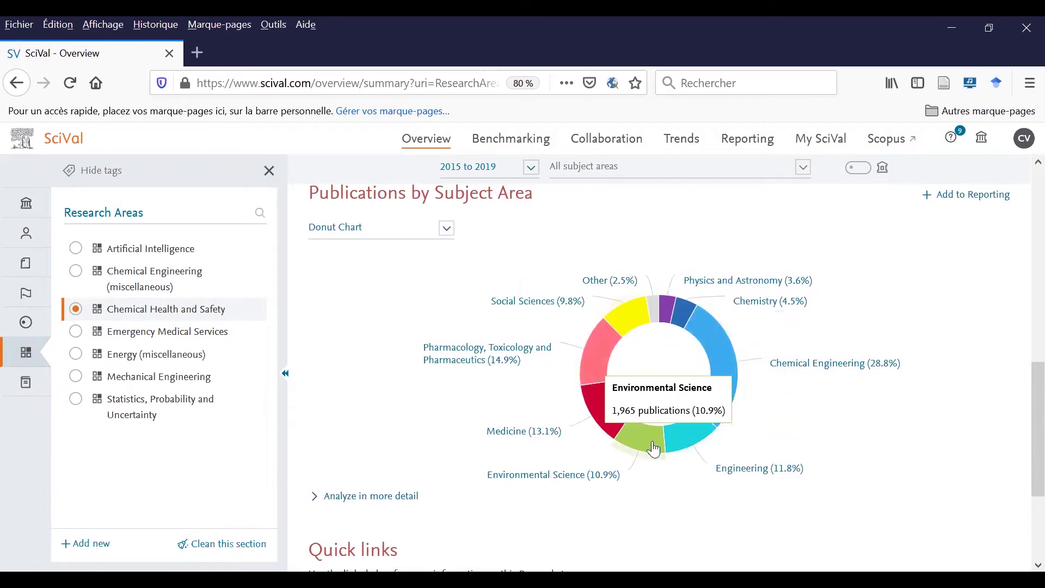
{"action": "scroll", "coordinate": [530, 414], "scroll_direction": "down", "scroll_amount": 2}
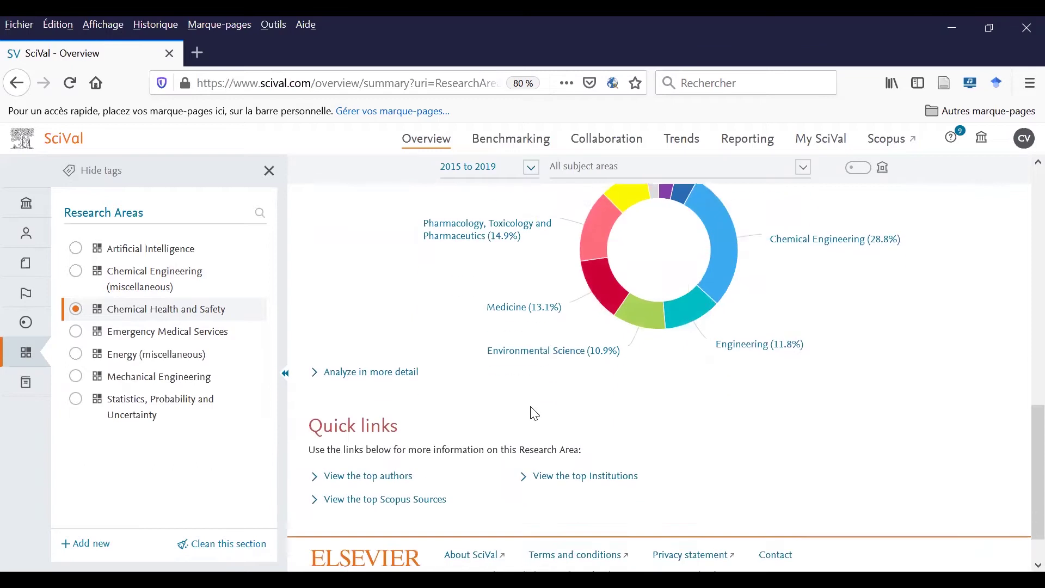
{"action": "scroll", "coordinate": [532, 410], "scroll_direction": "up", "scroll_amount": 8}
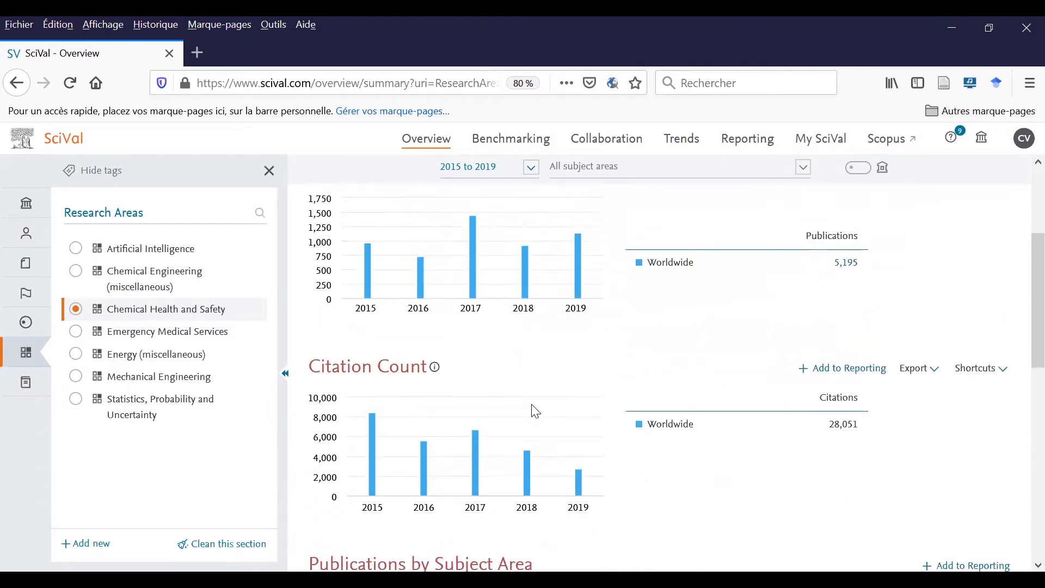
{"action": "scroll", "coordinate": [535, 411], "scroll_direction": "up", "scroll_amount": 3}
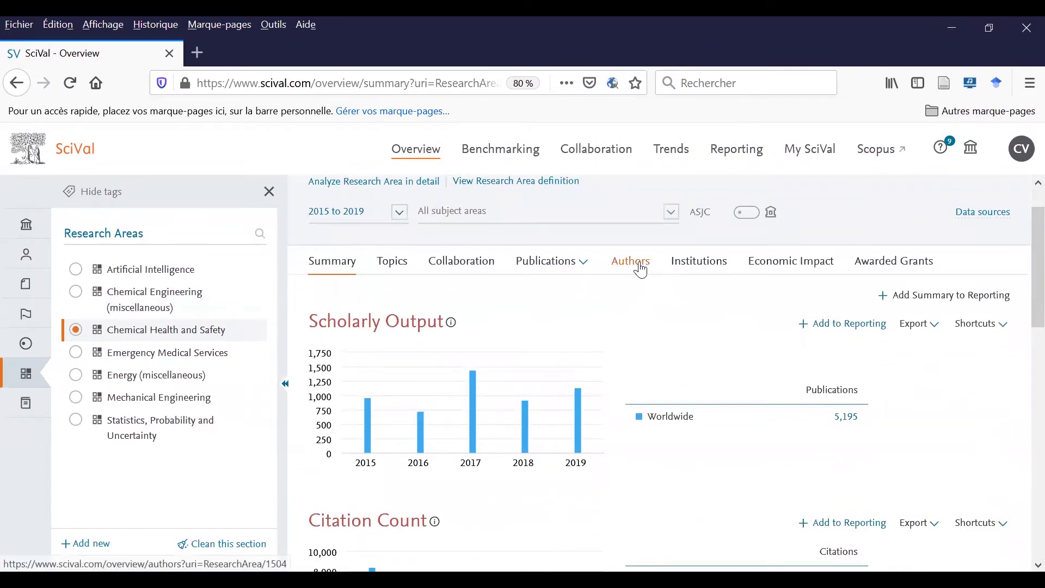
Review the area's most active authors, then its top ten institutions led by Chinese Academy of Sciences.
{"action": "left_click", "coordinate": [630, 262]}
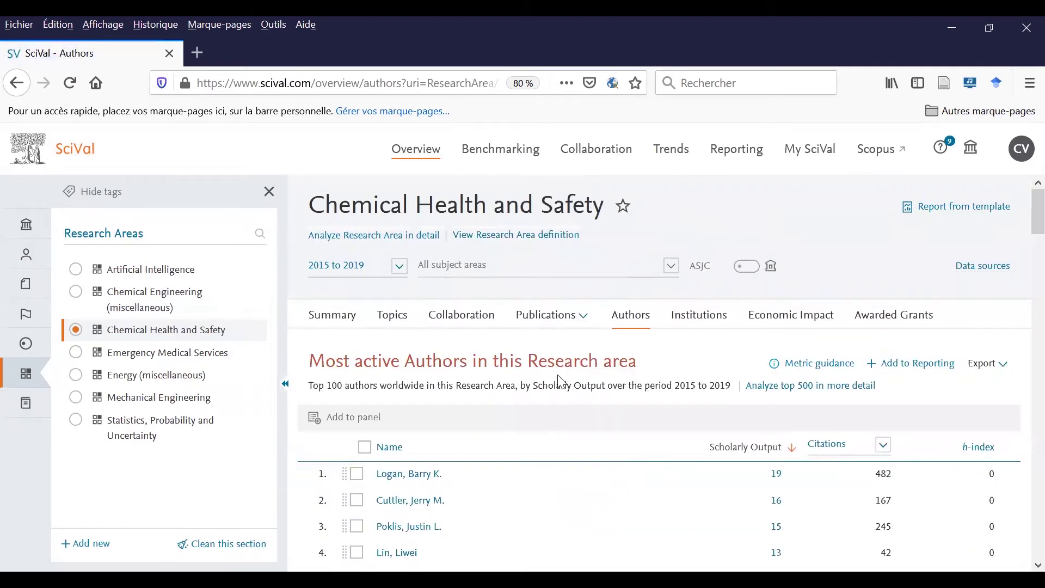
{"action": "scroll", "coordinate": [531, 419], "scroll_direction": "down", "scroll_amount": 3}
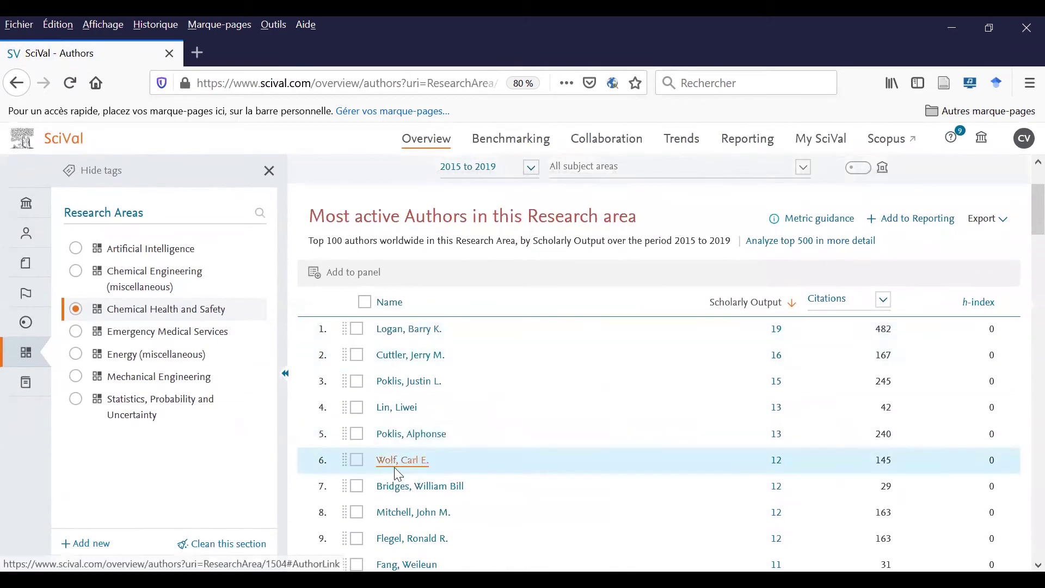
{"action": "scroll", "coordinate": [566, 377], "scroll_direction": "up", "scroll_amount": 3}
{"action": "left_click", "coordinate": [706, 265]}
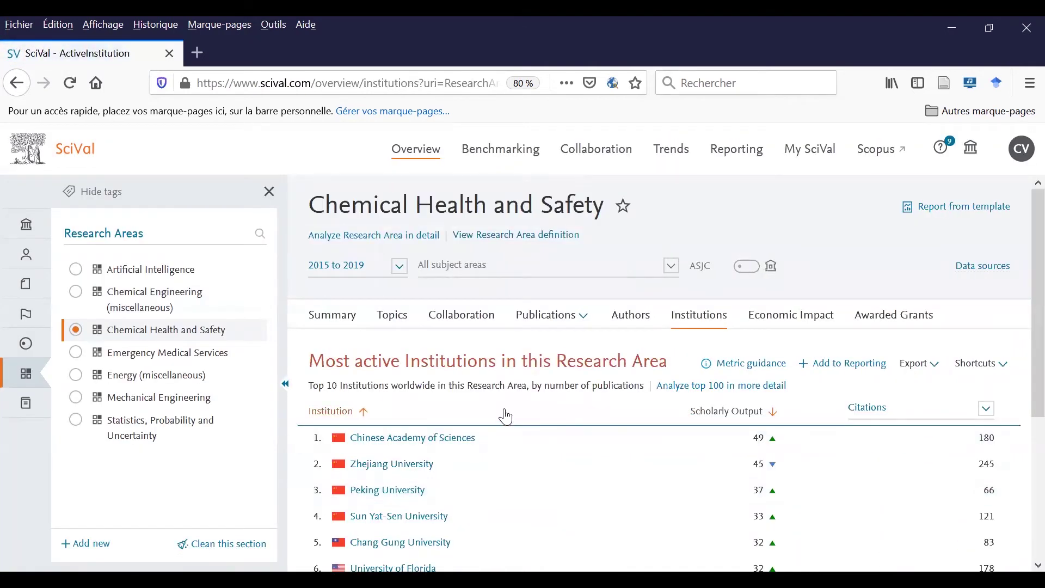
{"action": "scroll", "coordinate": [506, 417], "scroll_direction": "down", "scroll_amount": 3}
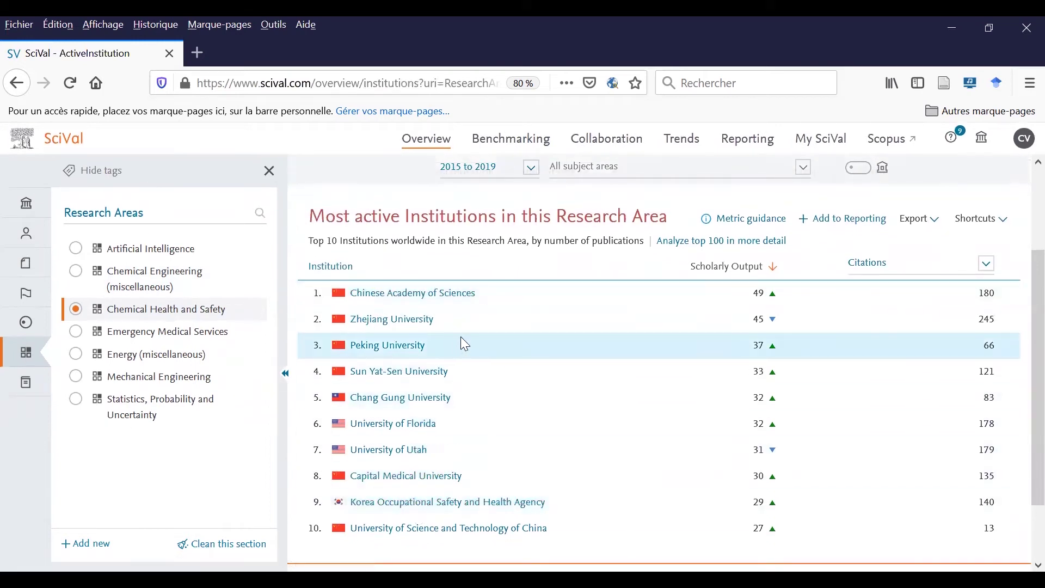
{"action": "left_click", "coordinate": [524, 146]}
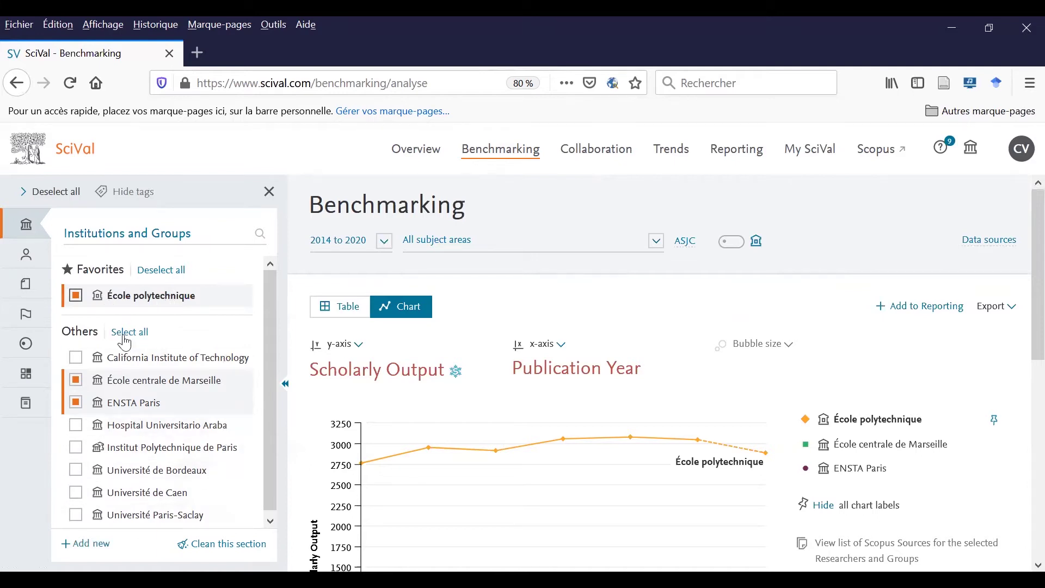
Add California Institute of Technology to the benchmark and remove École centrale de Marseille and ENSTA Paris.
{"action": "left_click", "coordinate": [77, 359]}
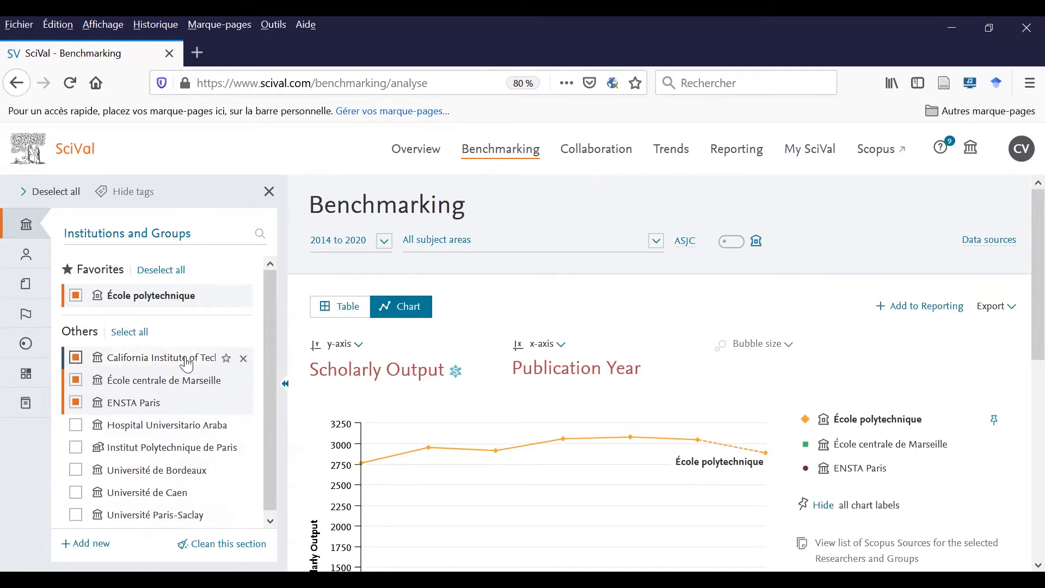
{"action": "left_click", "coordinate": [76, 381]}
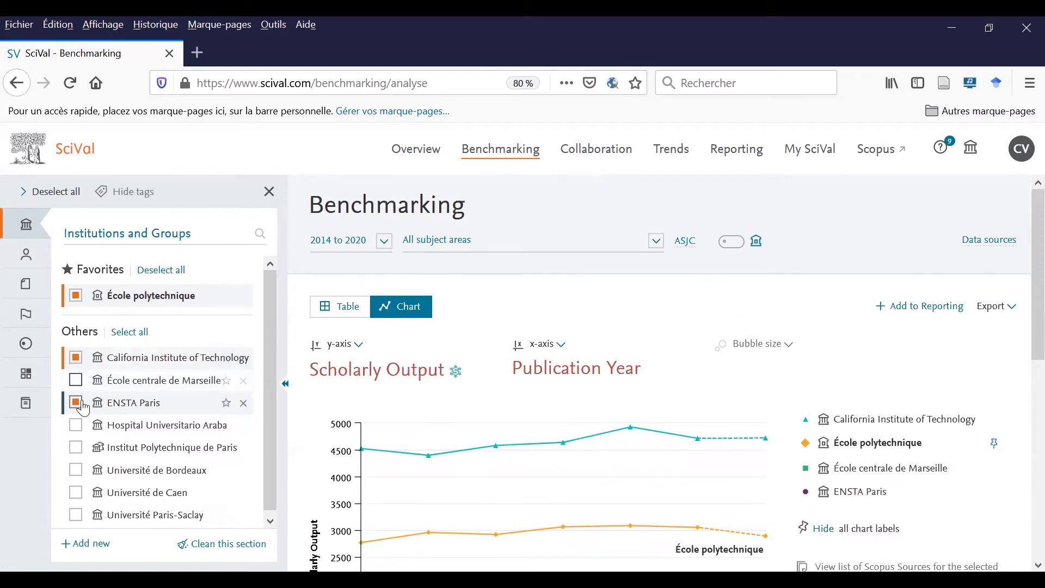
{"action": "left_click", "coordinate": [76, 402]}
Review the Caltech versus École polytechnique chart, then view Caltech's collaborating institutions.
{"action": "scroll", "coordinate": [374, 369], "scroll_direction": "down", "scroll_amount": 1}
{"action": "scroll", "coordinate": [374, 369], "scroll_direction": "down", "scroll_amount": 3}
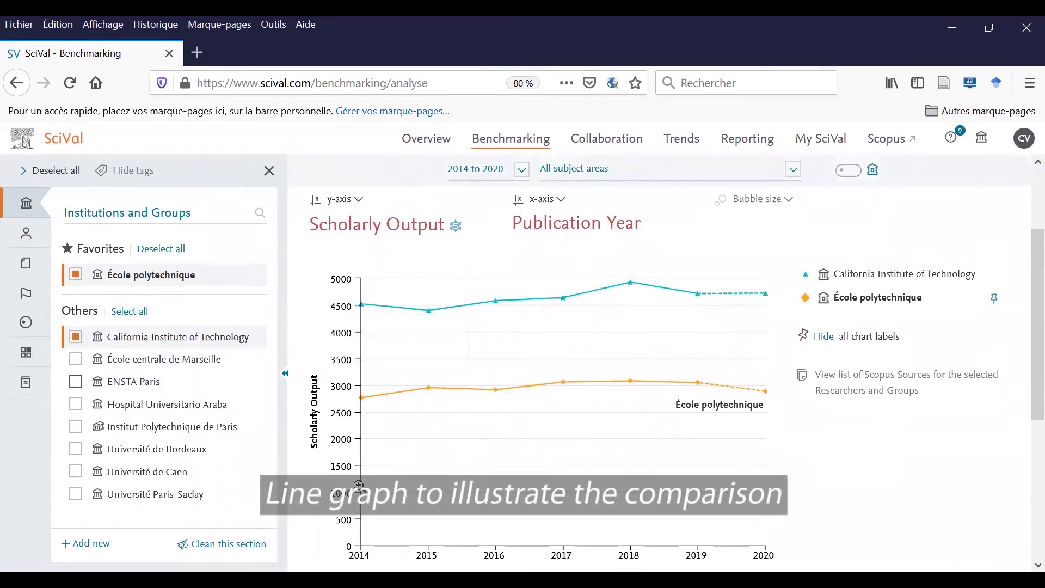
{"action": "mouse_move", "coordinate": [437, 401]}
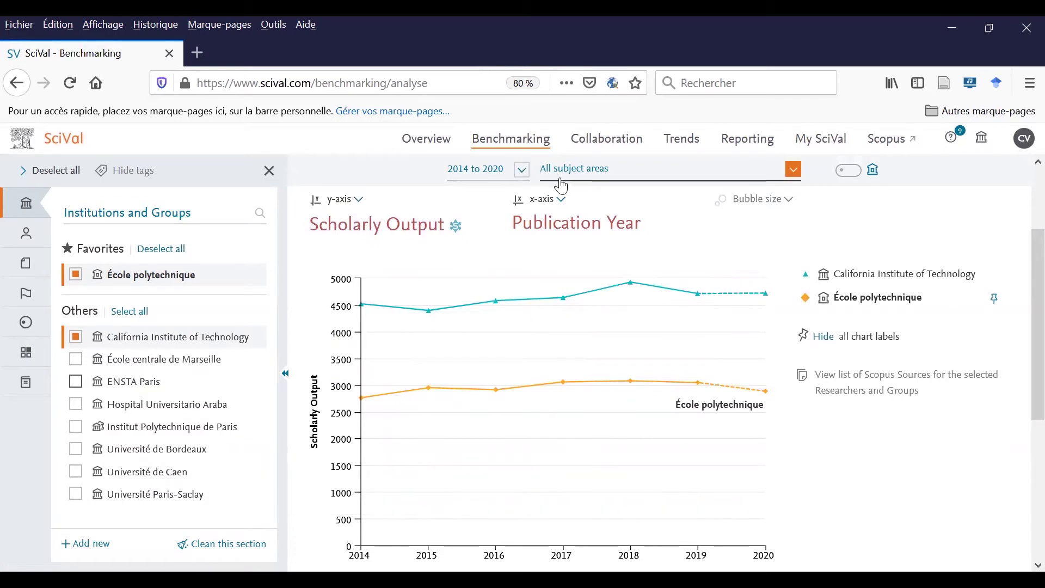
{"action": "mouse_move", "coordinate": [569, 181]}
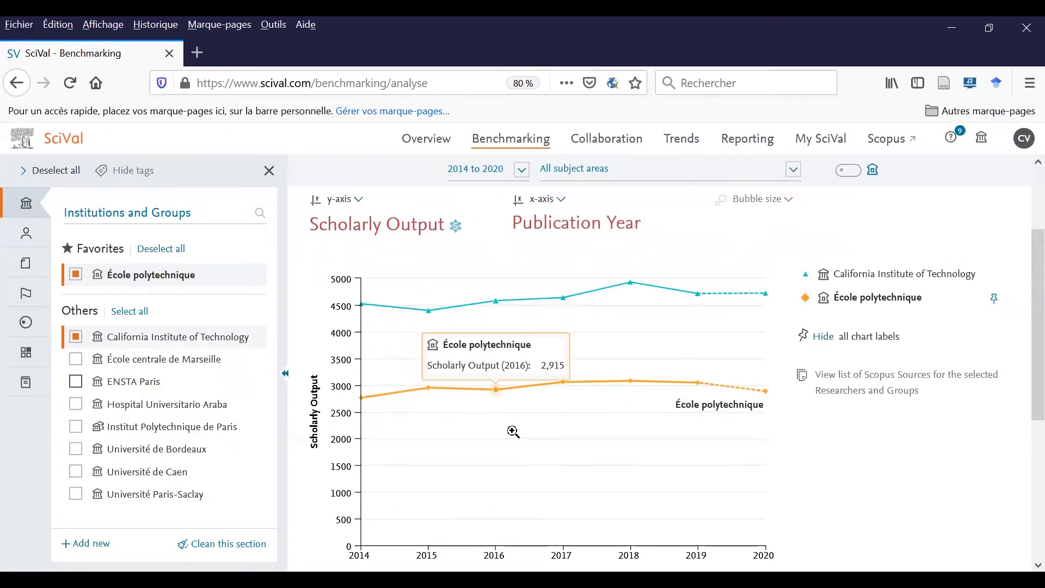
{"action": "scroll", "coordinate": [351, 424], "scroll_direction": "down", "scroll_amount": 2}
{"action": "scroll", "coordinate": [359, 432], "scroll_direction": "up", "scroll_amount": 4}
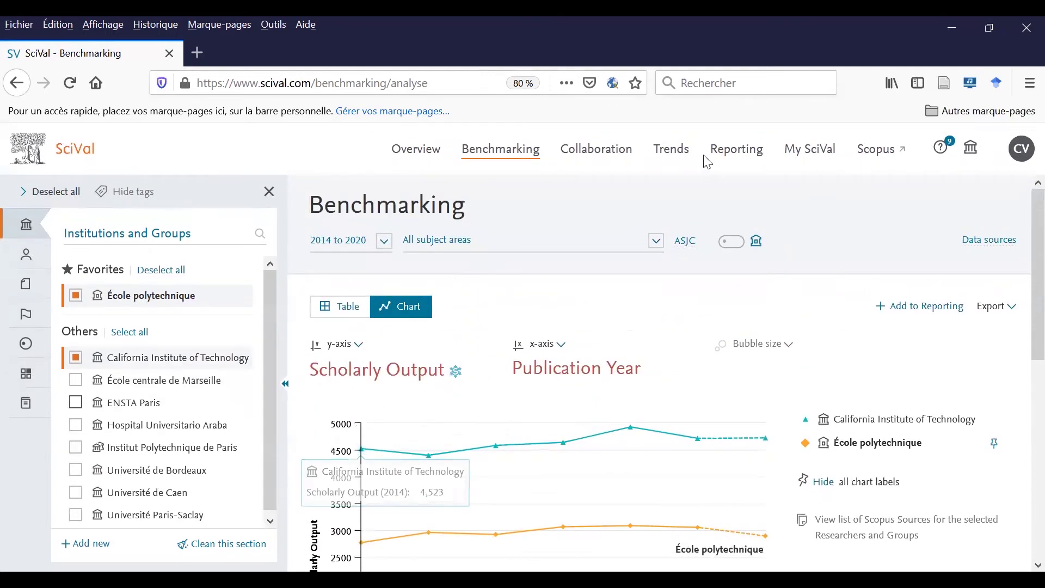
{"action": "left_click", "coordinate": [604, 157]}
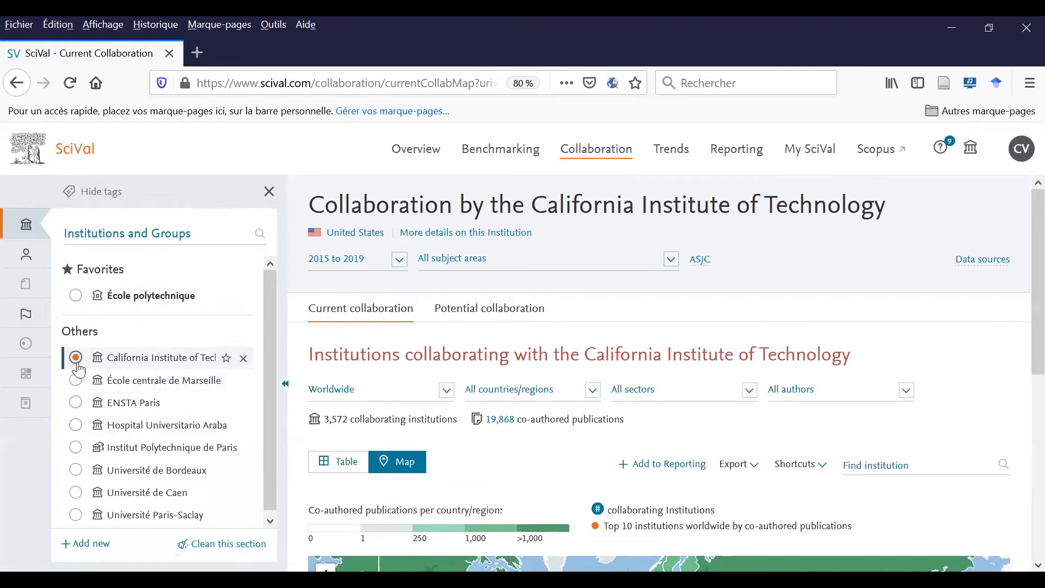
{"action": "scroll", "coordinate": [349, 321], "scroll_direction": "down", "scroll_amount": 3}
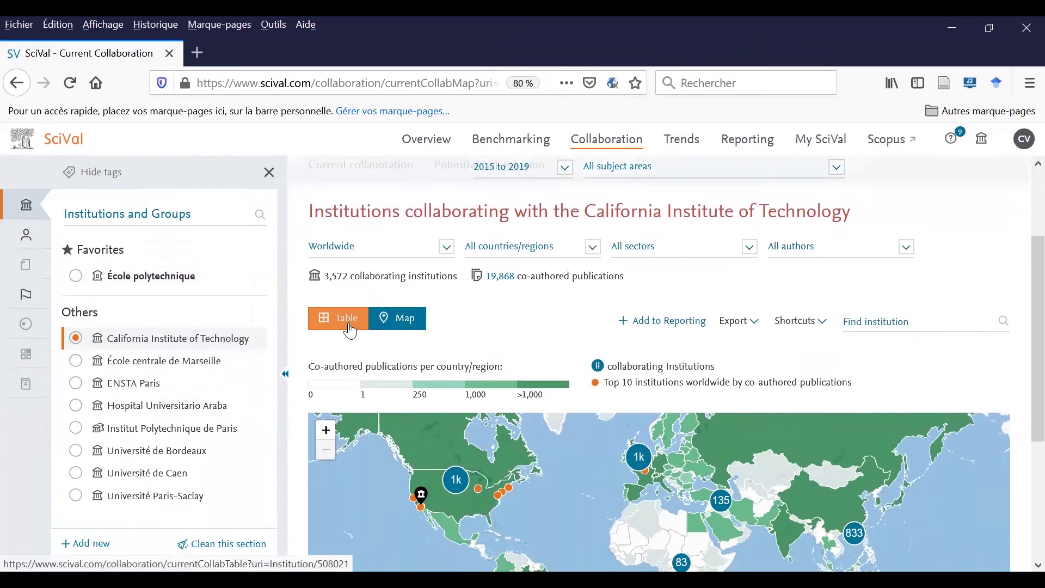
{"action": "scroll", "coordinate": [361, 359], "scroll_direction": "down", "scroll_amount": 4}
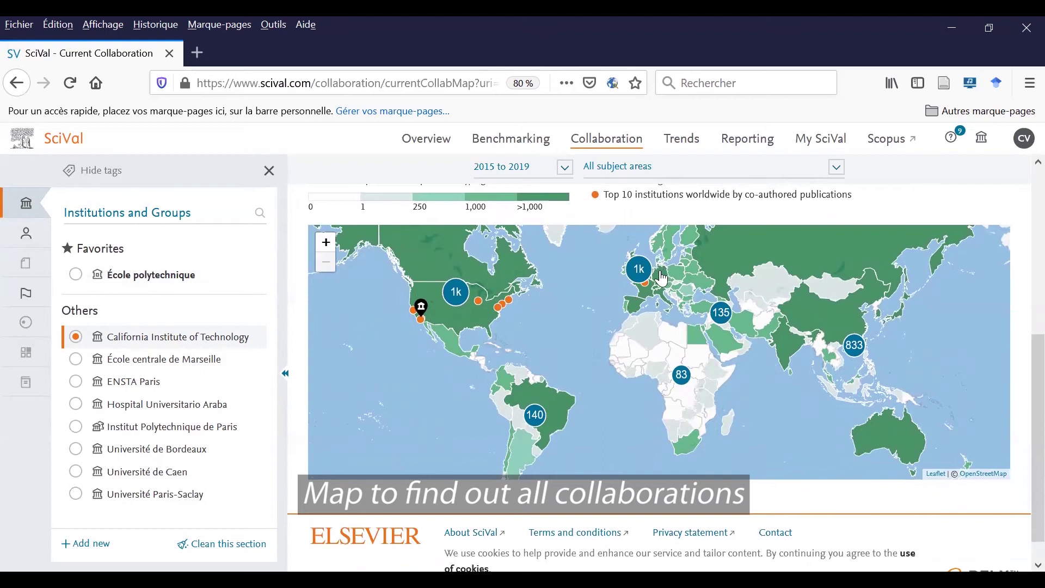
{"action": "mouse_move", "coordinate": [643, 284]}
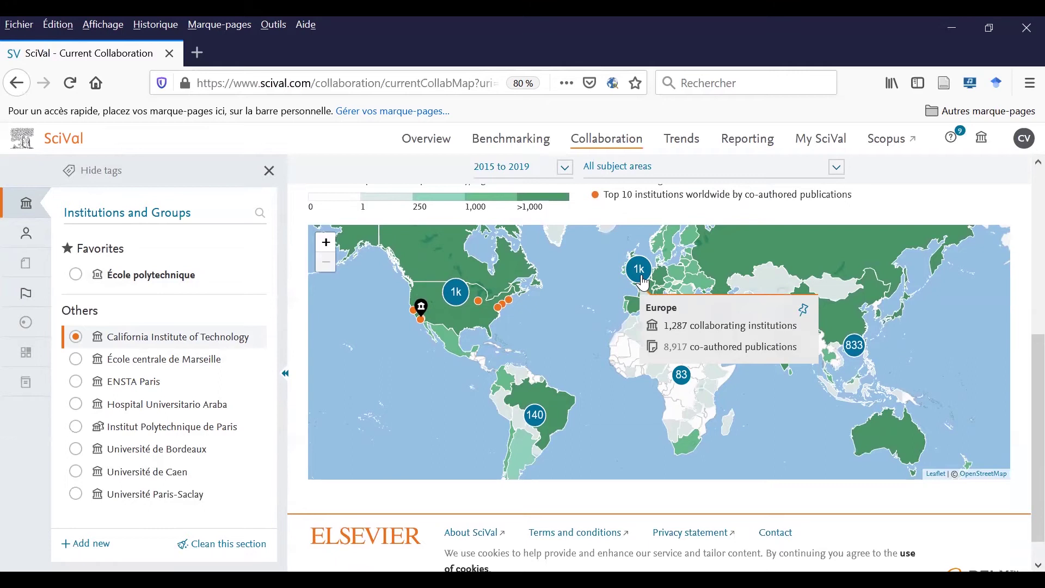
{"action": "mouse_move", "coordinate": [457, 303]}
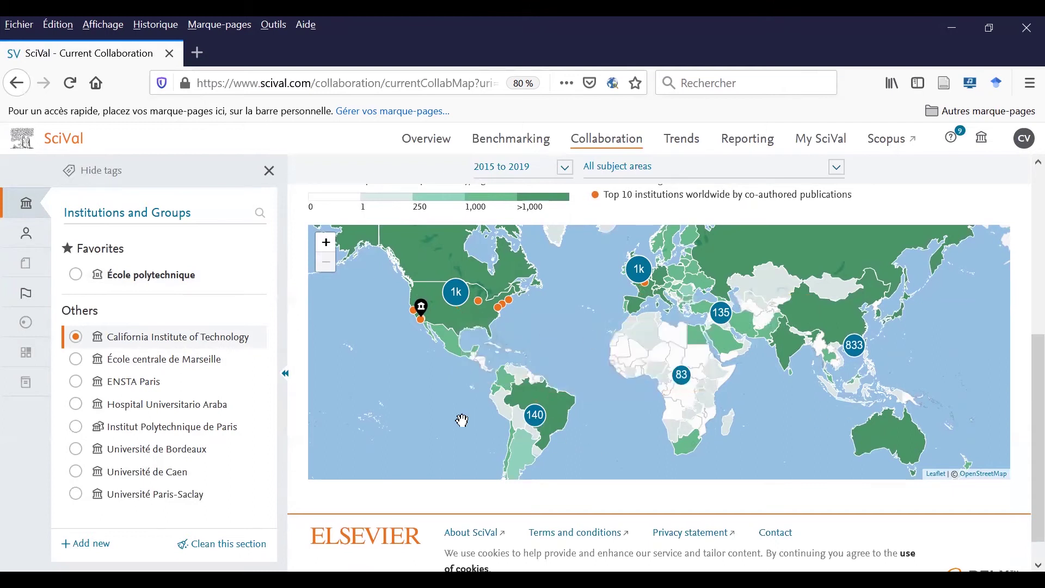
{"action": "scroll", "coordinate": [463, 420], "scroll_direction": "up", "scroll_amount": 3}
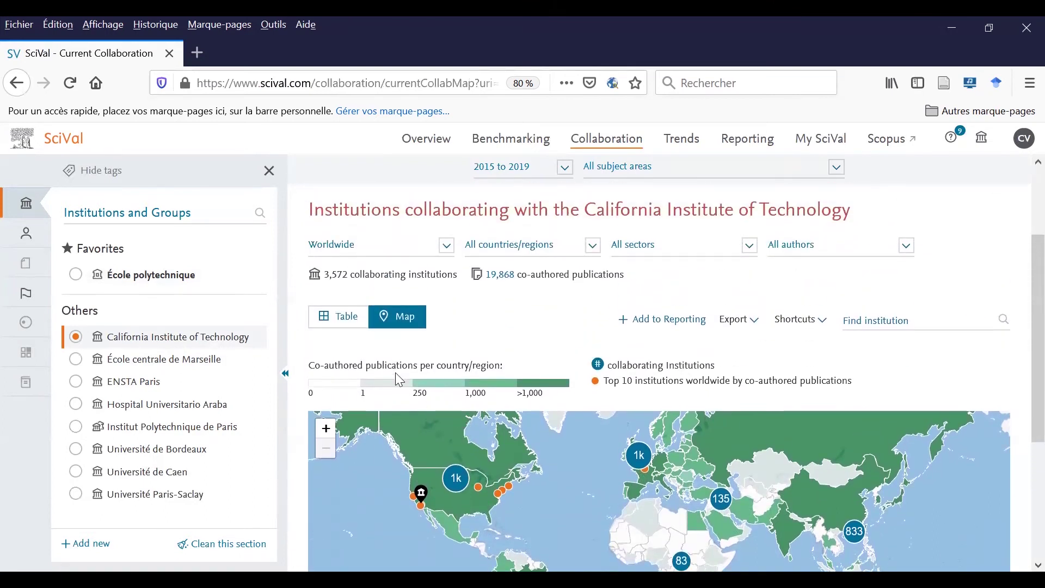
List Caltech's collaborators as a table, led by Jet Propulsion Laboratory with 5,531 co-authored publications.
{"action": "left_click", "coordinate": [355, 327]}
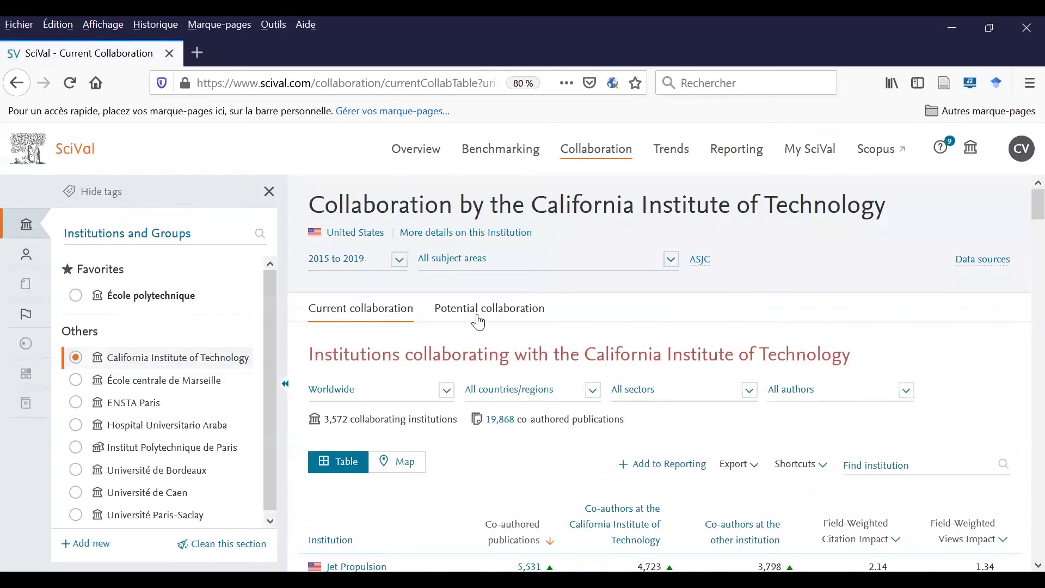
{"action": "scroll", "coordinate": [479, 320], "scroll_direction": "down", "scroll_amount": 6}
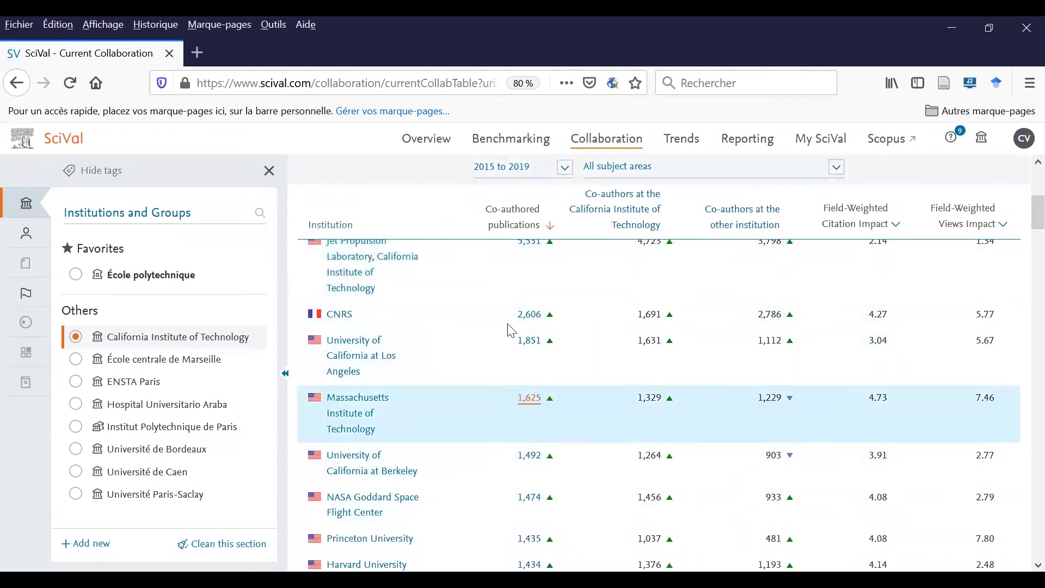
{"action": "scroll", "coordinate": [490, 275], "scroll_direction": "up", "scroll_amount": 5}
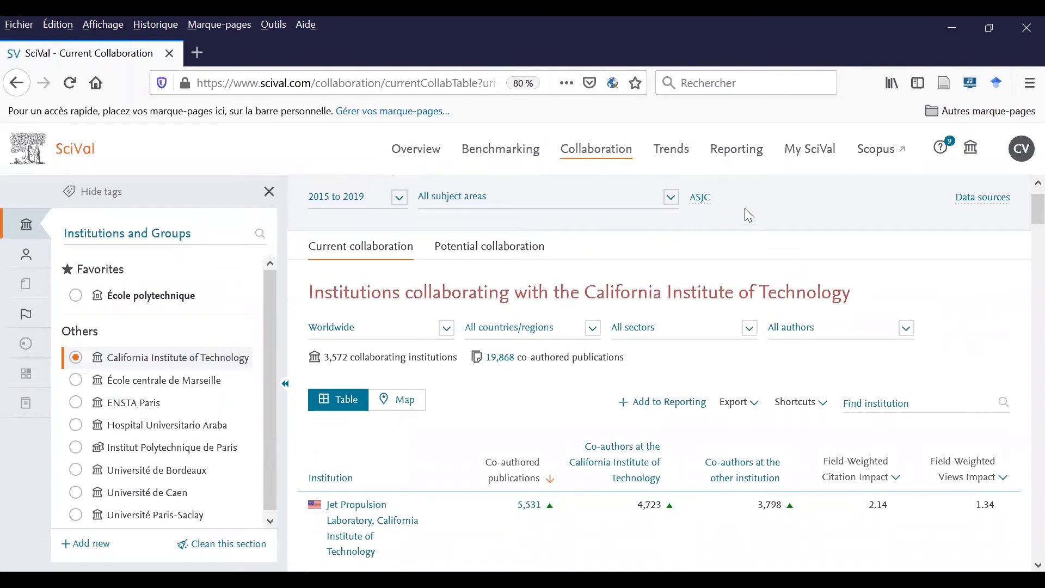
{"action": "left_click", "coordinate": [660, 155]}
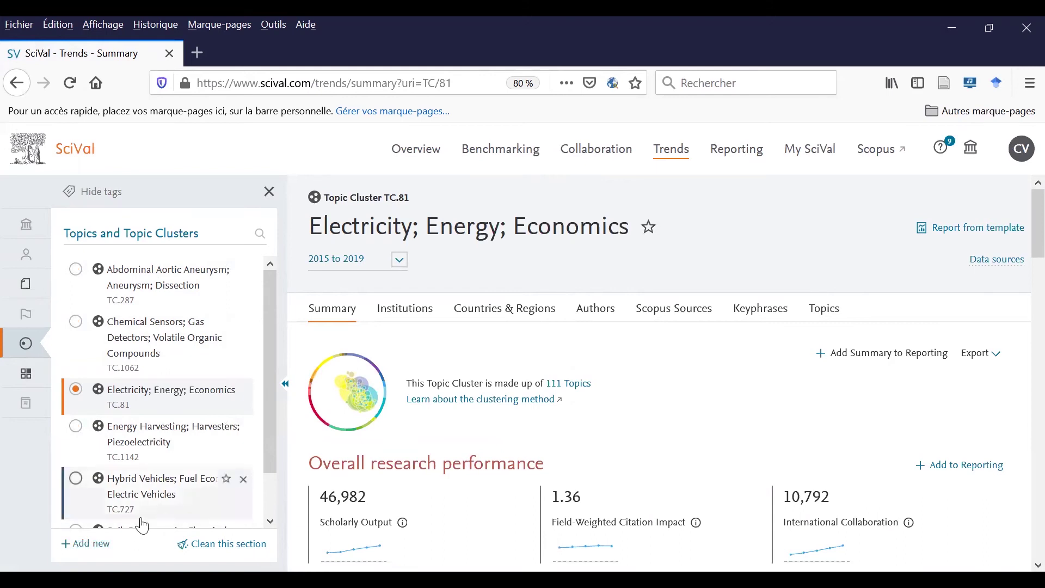
Open the Energy Harvesting; Harvesters; Piezoelectricity cluster and scroll down to its keyphrase cloud.
{"action": "left_click", "coordinate": [145, 444]}
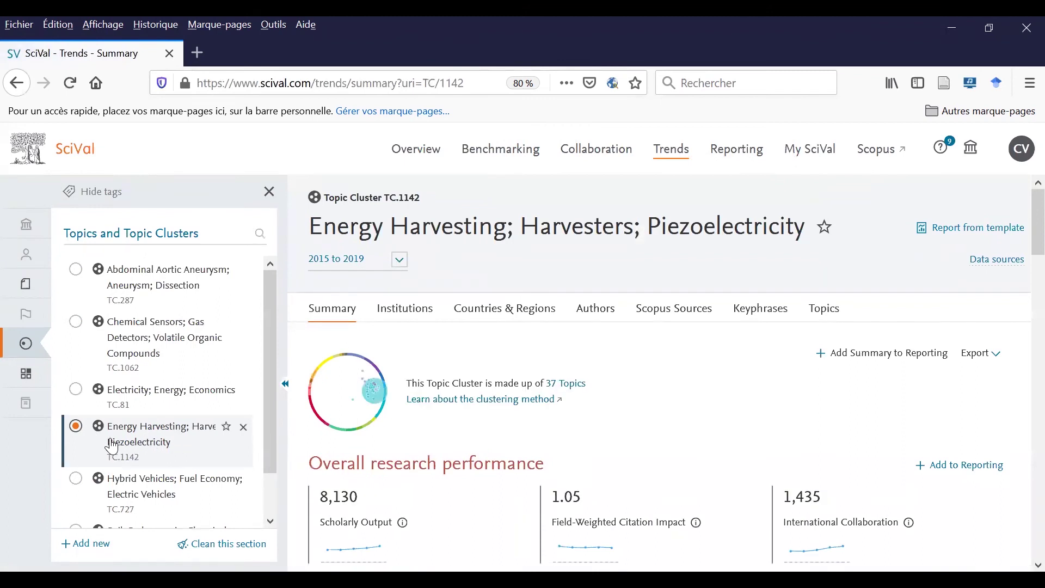
{"action": "left_click", "coordinate": [226, 426]}
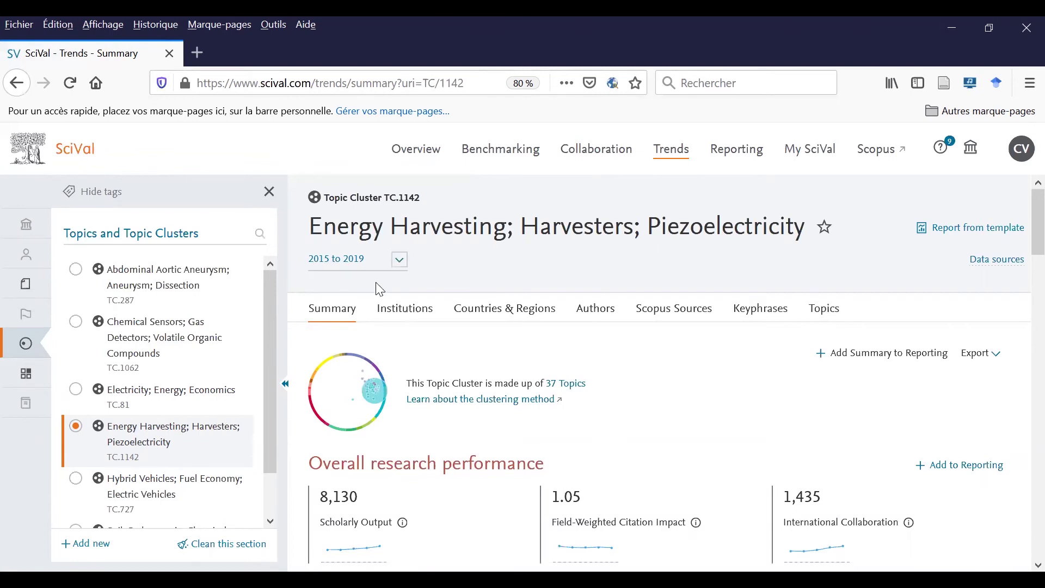
{"action": "scroll", "coordinate": [380, 289], "scroll_direction": "down", "scroll_amount": 3}
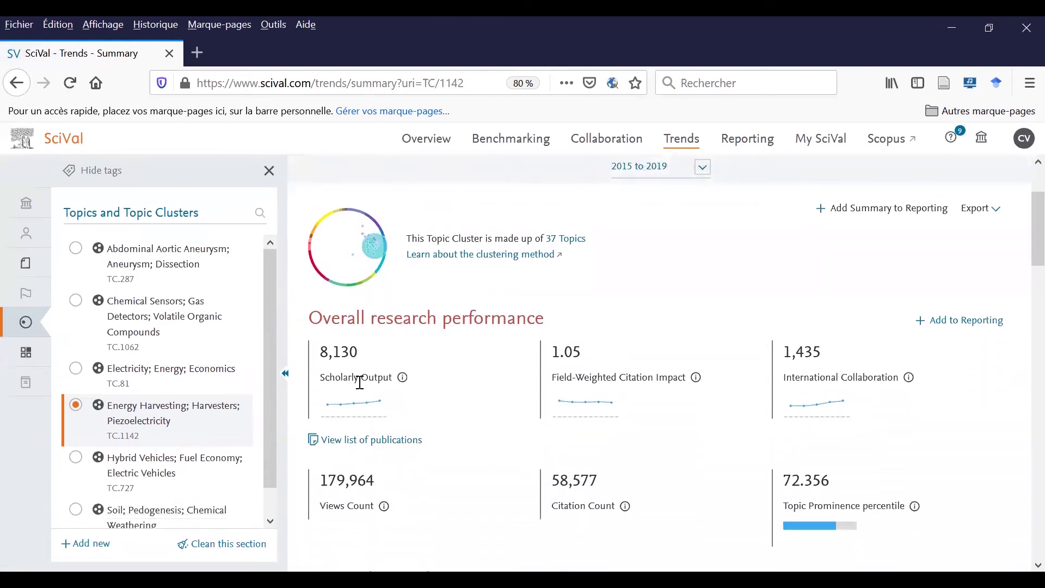
{"action": "scroll", "coordinate": [361, 382], "scroll_direction": "down", "scroll_amount": 1}
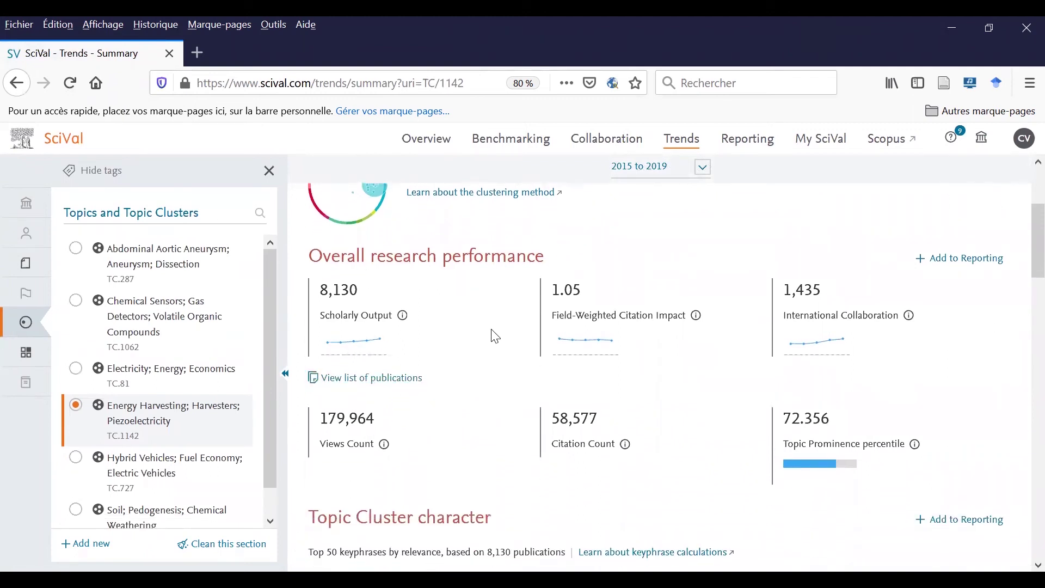
{"action": "scroll", "coordinate": [492, 335], "scroll_direction": "down", "scroll_amount": 4}
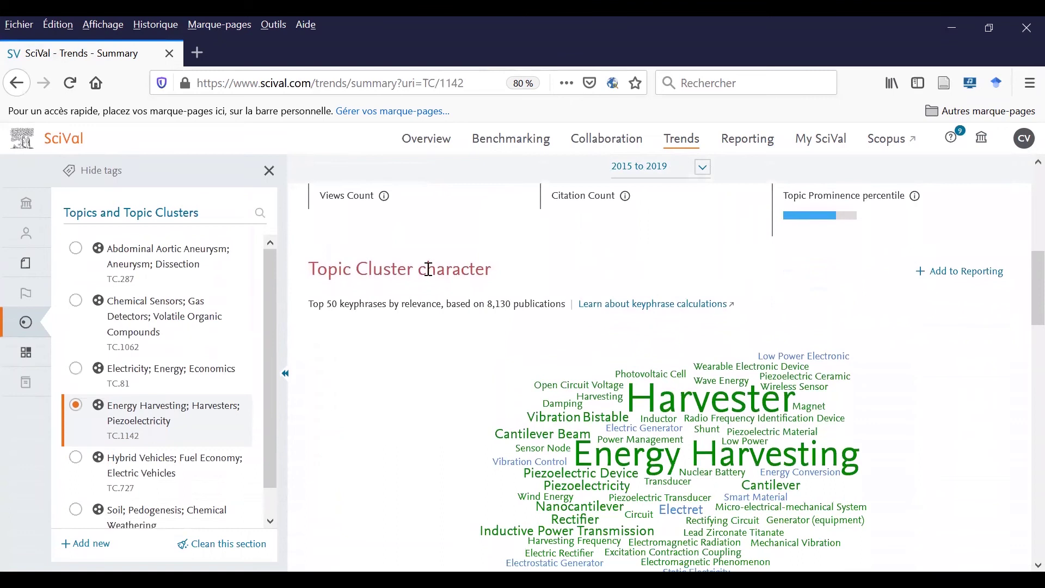
{"action": "scroll", "coordinate": [462, 403], "scroll_direction": "down", "scroll_amount": 1}
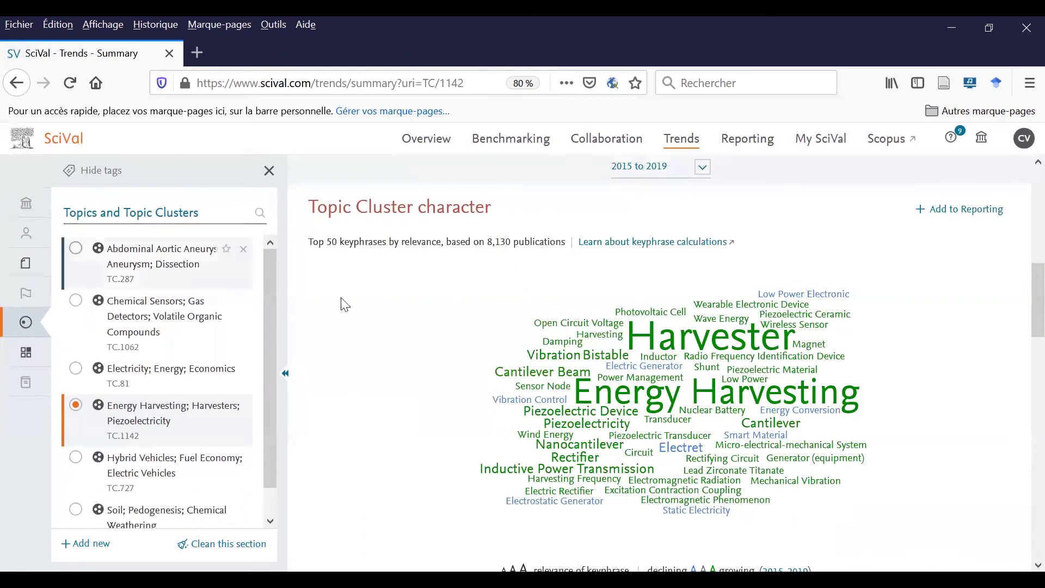
Chart the Energy Harvesting keyphrase's yearly Scholarly Output, from 1,647 in 2015 to over 2,000 in 2019.
{"action": "left_click", "coordinate": [642, 407]}
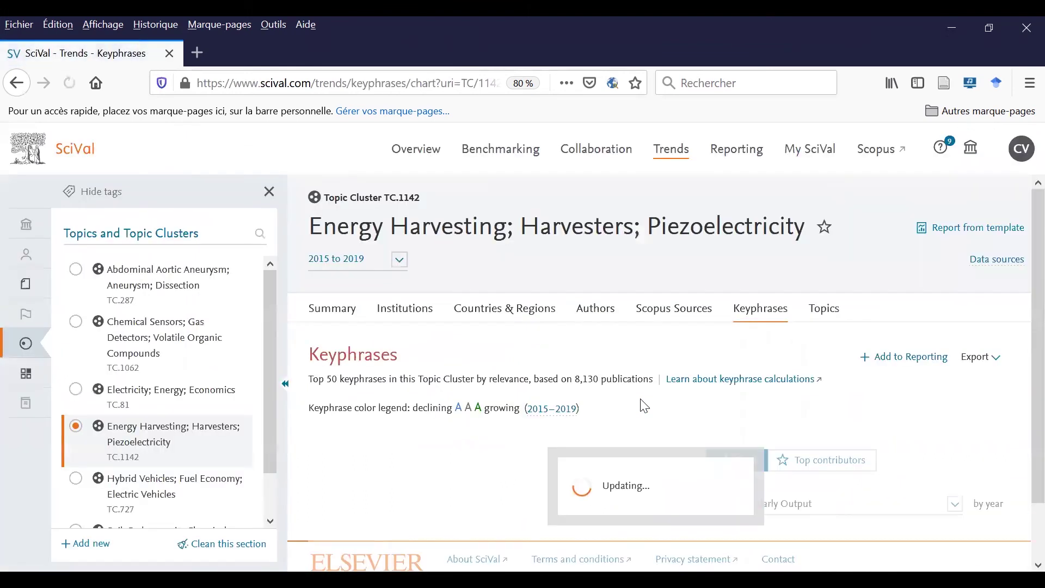
{"action": "scroll", "coordinate": [537, 357], "scroll_direction": "down", "scroll_amount": 3}
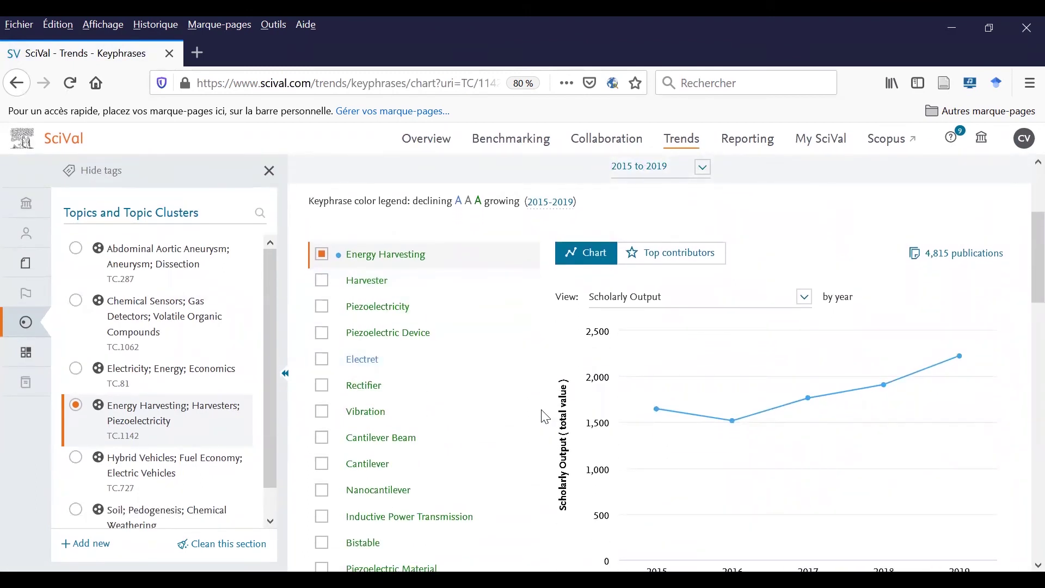
{"action": "scroll", "coordinate": [545, 417], "scroll_direction": "down", "scroll_amount": 2}
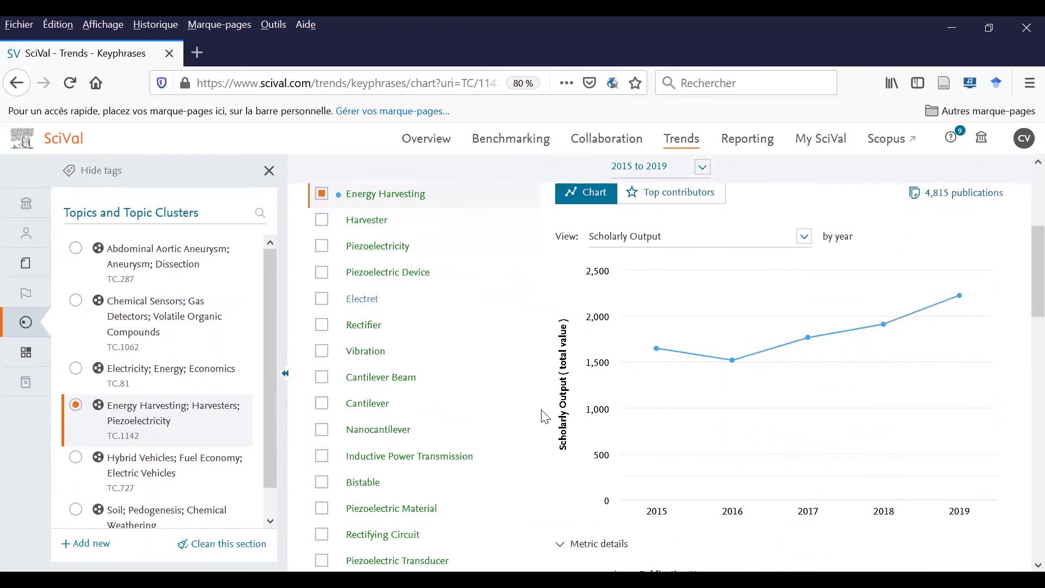
{"action": "scroll", "coordinate": [544, 417], "scroll_direction": "up", "scroll_amount": 1}
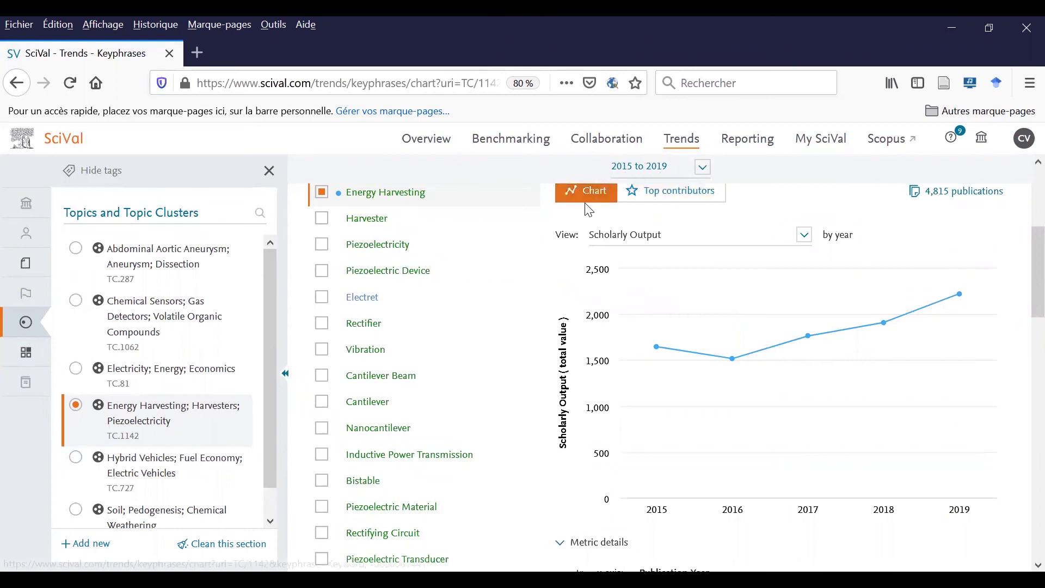
{"action": "scroll", "coordinate": [680, 317], "scroll_direction": "down", "scroll_amount": 3}
{"action": "scroll", "coordinate": [680, 317], "scroll_direction": "up", "scroll_amount": 4}
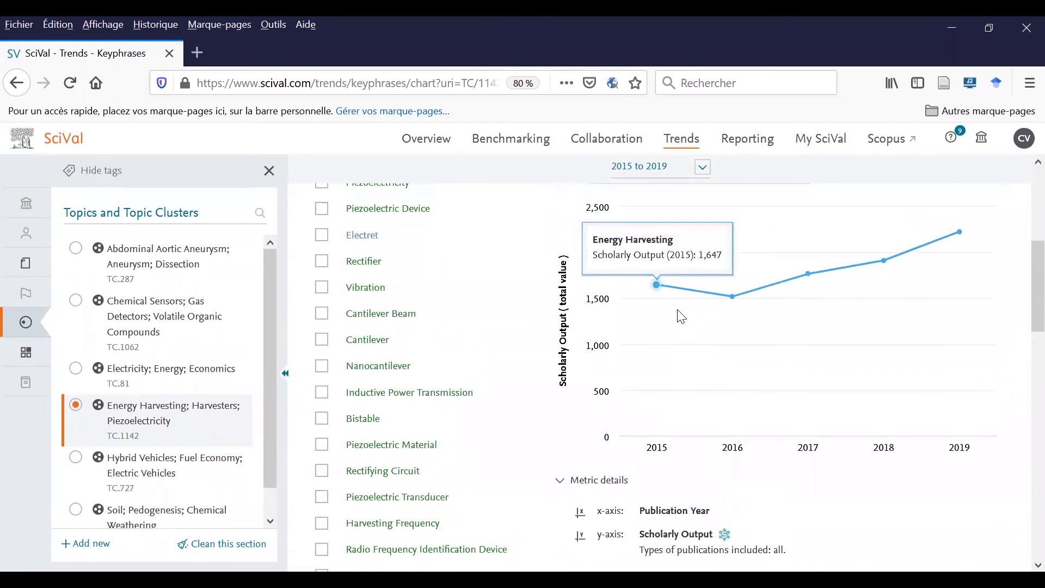
{"action": "left_click", "coordinate": [711, 262]}
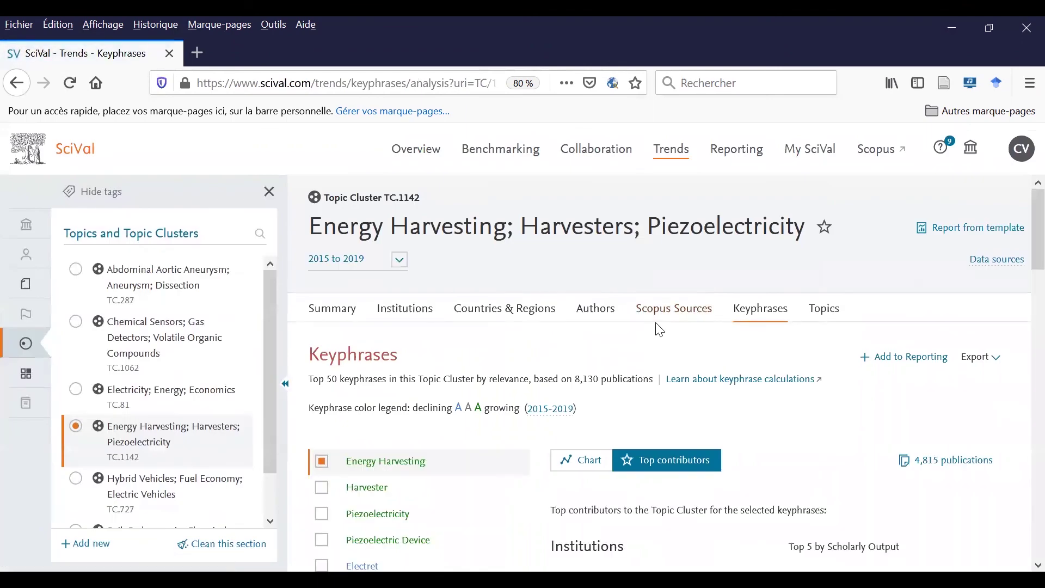
Browse Energy Harvesting's top institutions, countries/regions, authors and Scopus sources, led by China with 1,228 outputs.
{"action": "scroll", "coordinate": [658, 326], "scroll_direction": "down", "scroll_amount": 3}
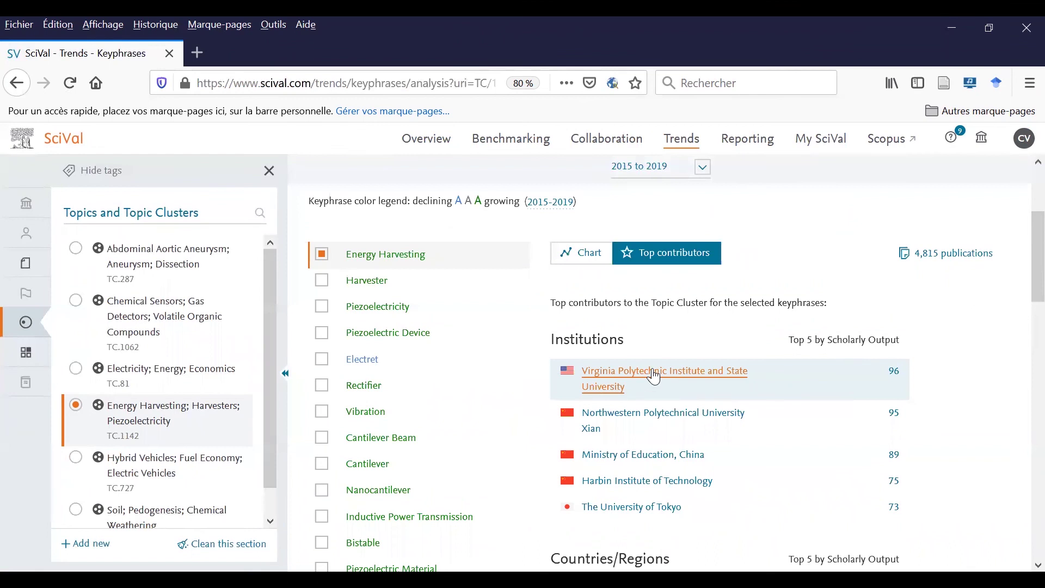
{"action": "mouse_move", "coordinate": [367, 263]}
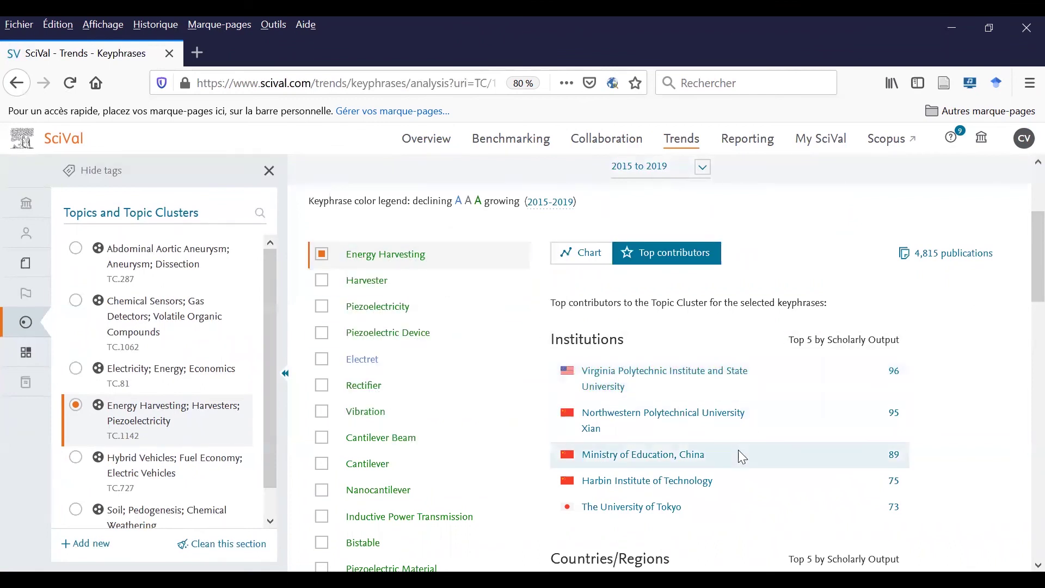
{"action": "scroll", "coordinate": [738, 450], "scroll_direction": "down", "scroll_amount": 3}
{"action": "scroll", "coordinate": [744, 443], "scroll_direction": "down", "scroll_amount": 4}
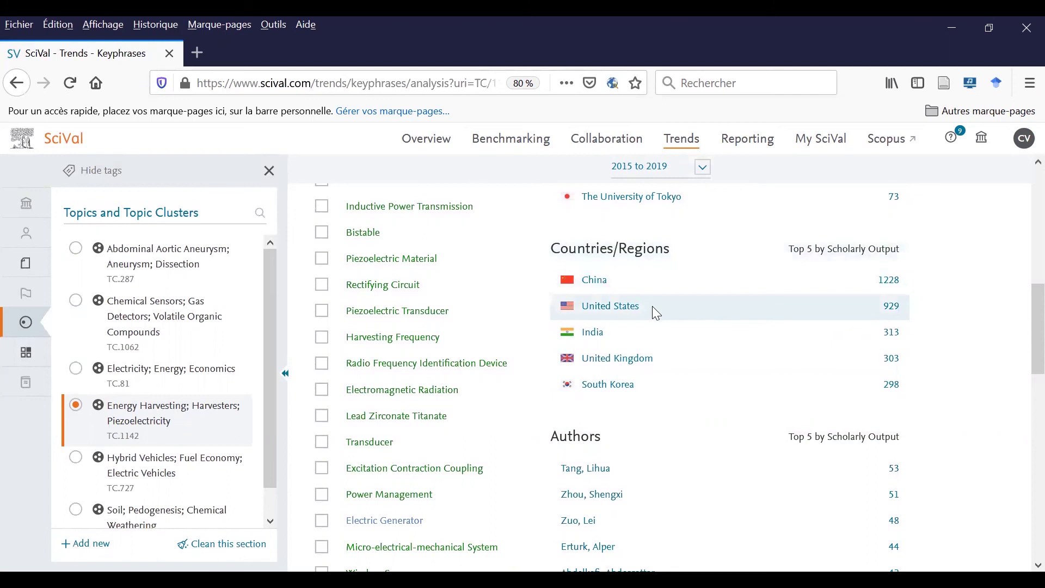
{"action": "scroll", "coordinate": [651, 310], "scroll_direction": "down", "scroll_amount": 3}
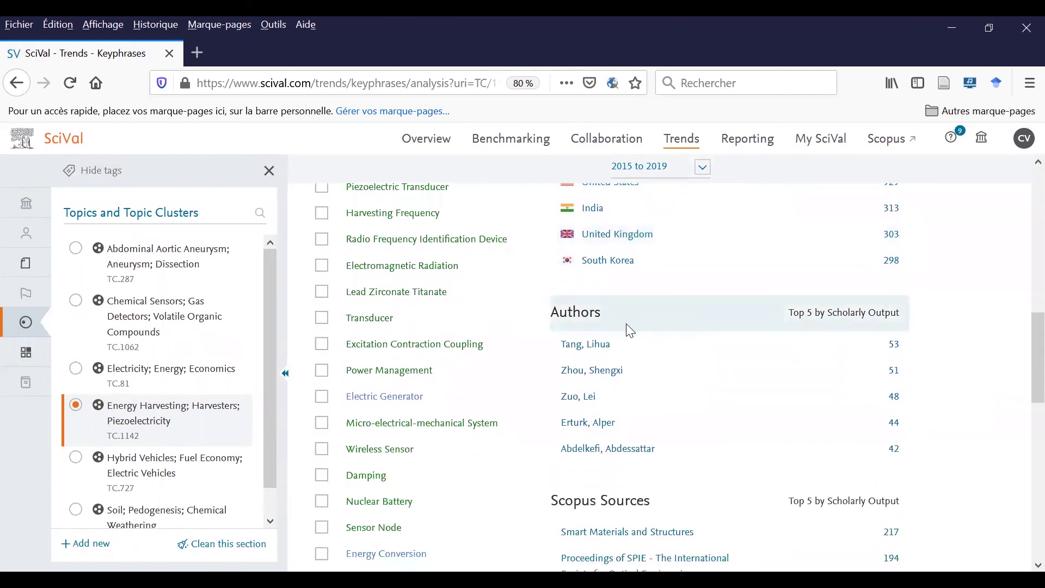
{"action": "scroll", "coordinate": [626, 325], "scroll_direction": "down", "scroll_amount": 6}
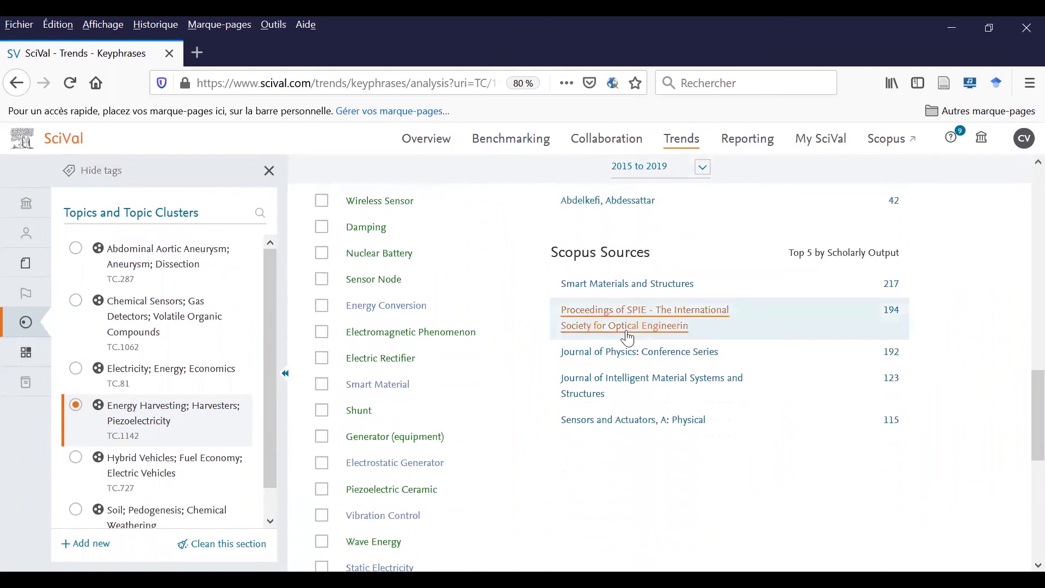
{"action": "scroll", "coordinate": [628, 333], "scroll_direction": "up", "scroll_amount": 1}
{"action": "scroll", "coordinate": [633, 338], "scroll_direction": "up", "scroll_amount": 3}
{"action": "scroll", "coordinate": [638, 342], "scroll_direction": "up", "scroll_amount": 3}
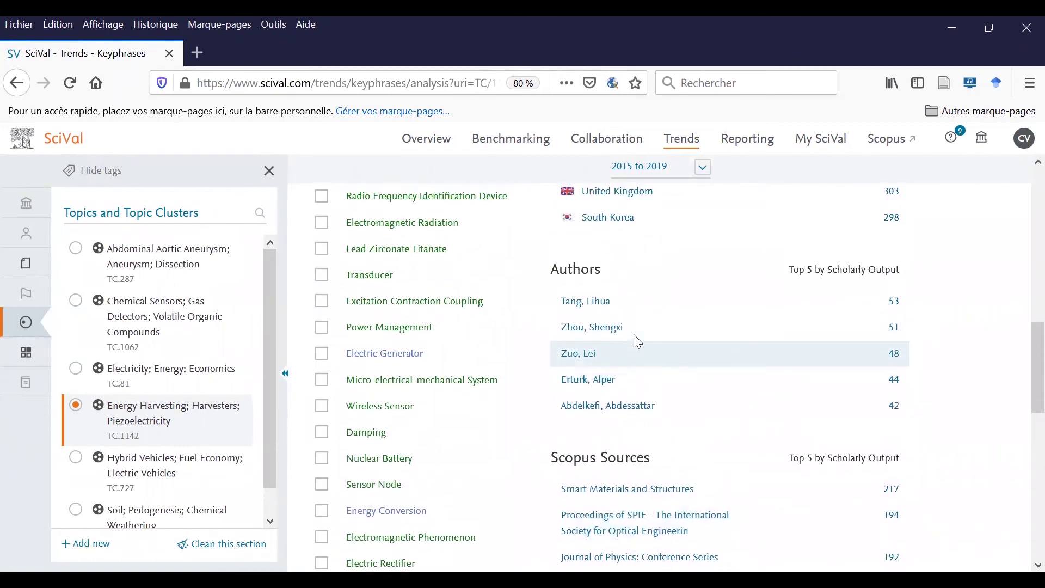
{"action": "scroll", "coordinate": [640, 341], "scroll_direction": "up", "scroll_amount": 9}
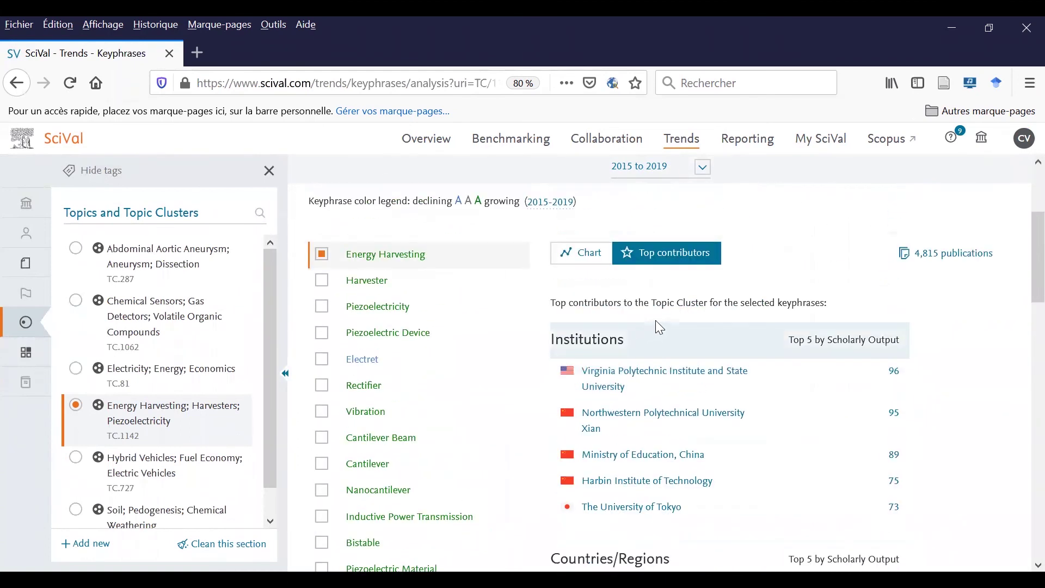